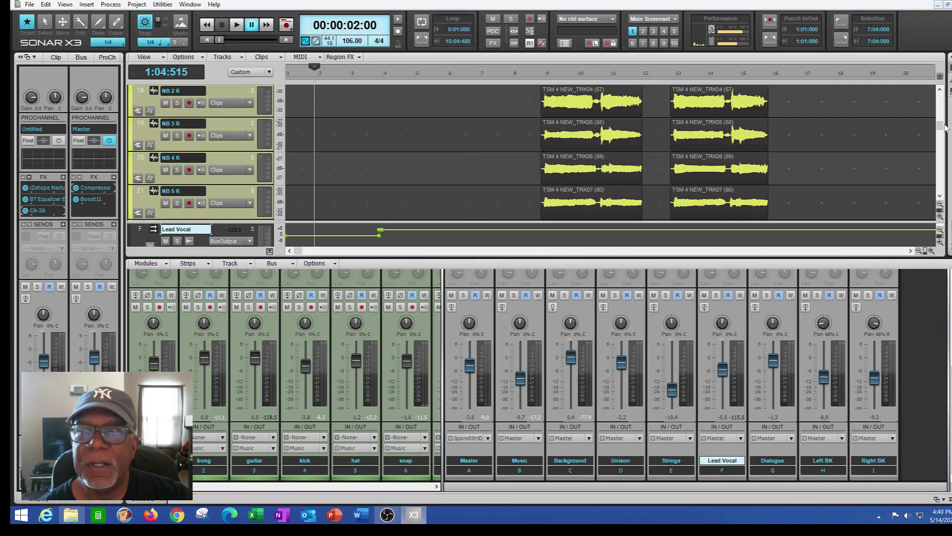
Play the project from measure 19 for about ten measures and pause playback.
left_click_drag(940, 124, 931, 164)
left_click_drag(640, 263, 645, 229)
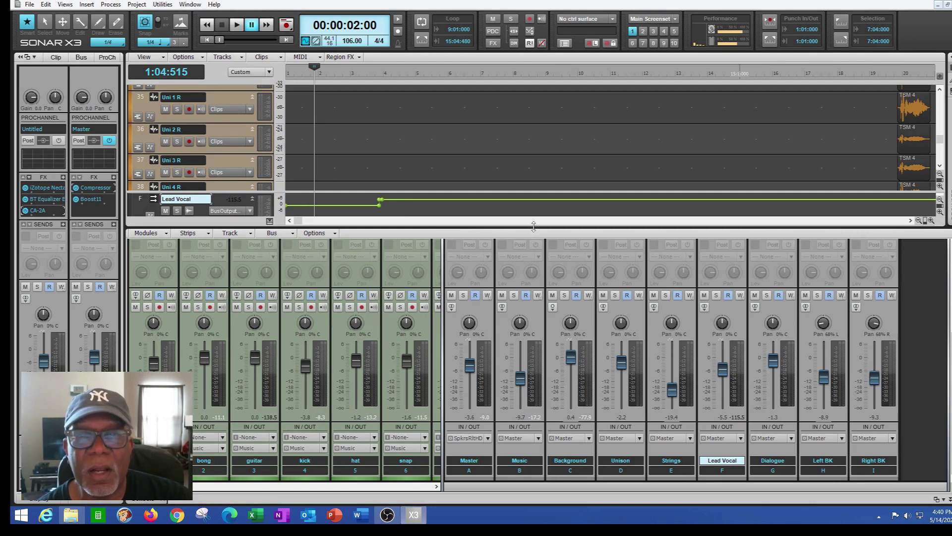
left_click_drag(531, 250, 531, 250)
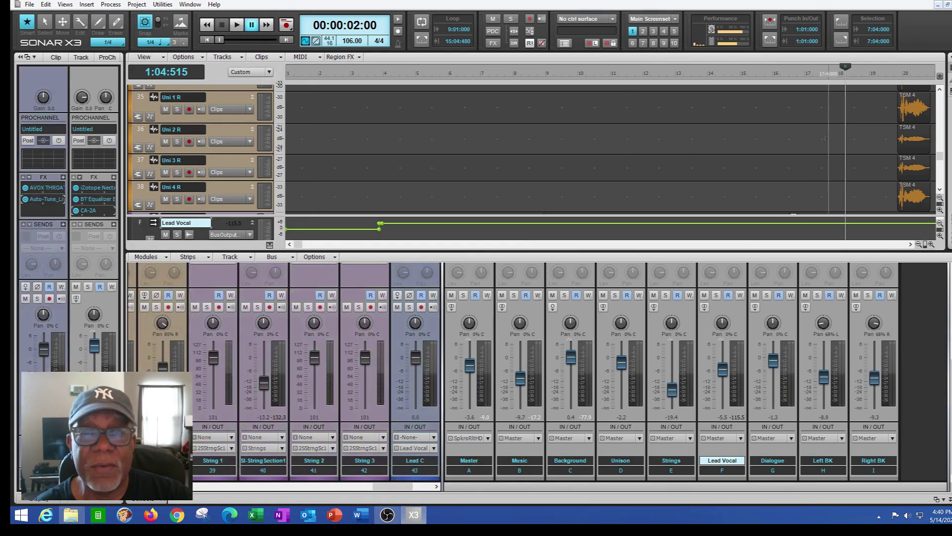
left_click(849, 132)
left_click_drag(298, 245, 376, 245)
left_click(433, 144)
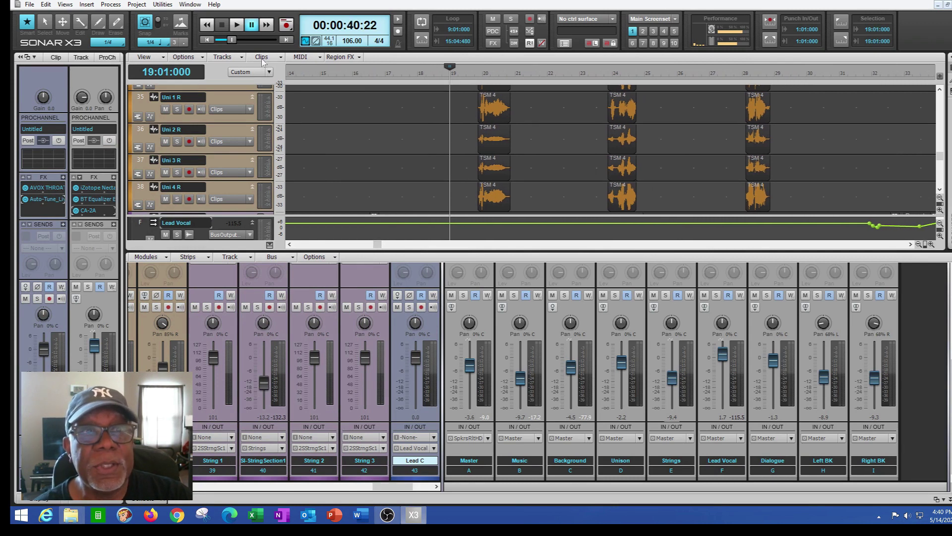
key("space")
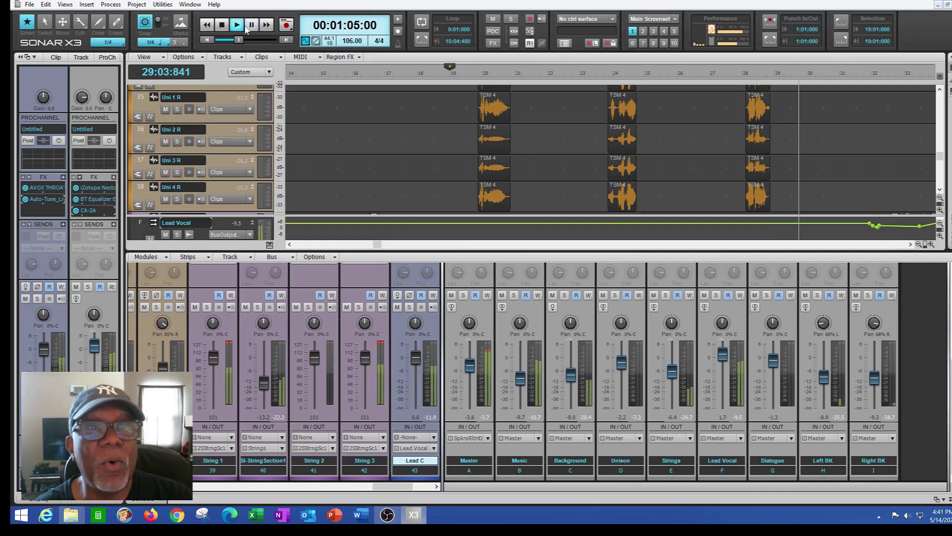
left_click(252, 26)
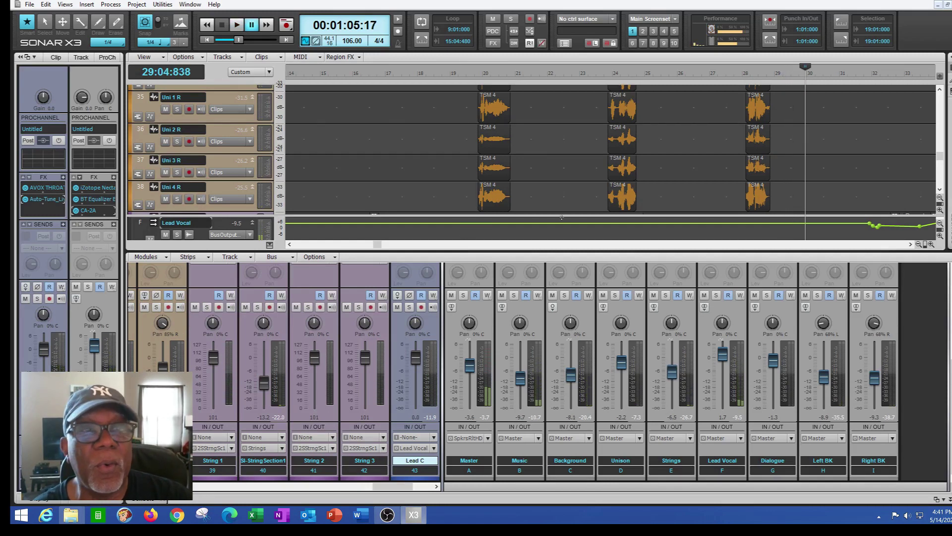
left_click_drag(940, 159, 950, 114)
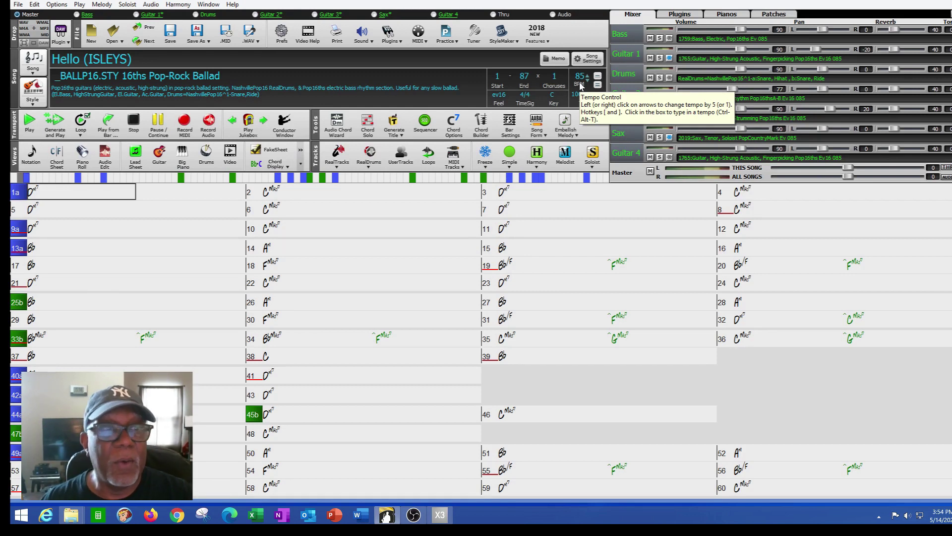
Switch to Band-in-a-Box, restore it to a smaller window and arrange it beside the SONAR X3 window.
left_click(442, 516)
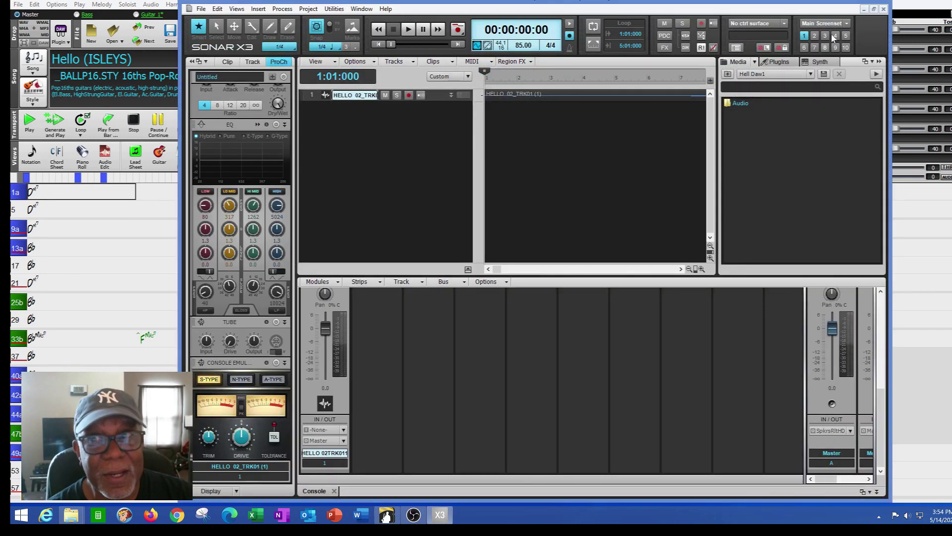
key("alt+Tab")
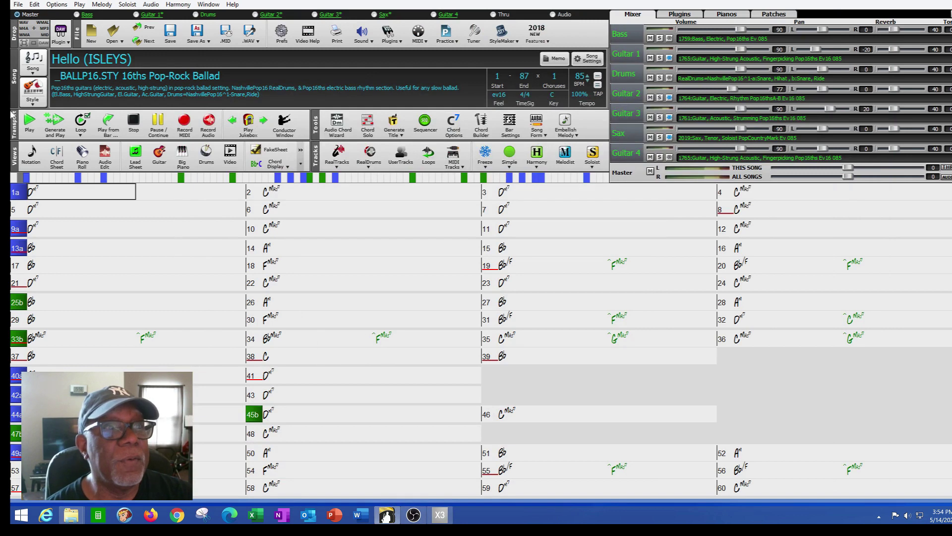
left_click(44, 47)
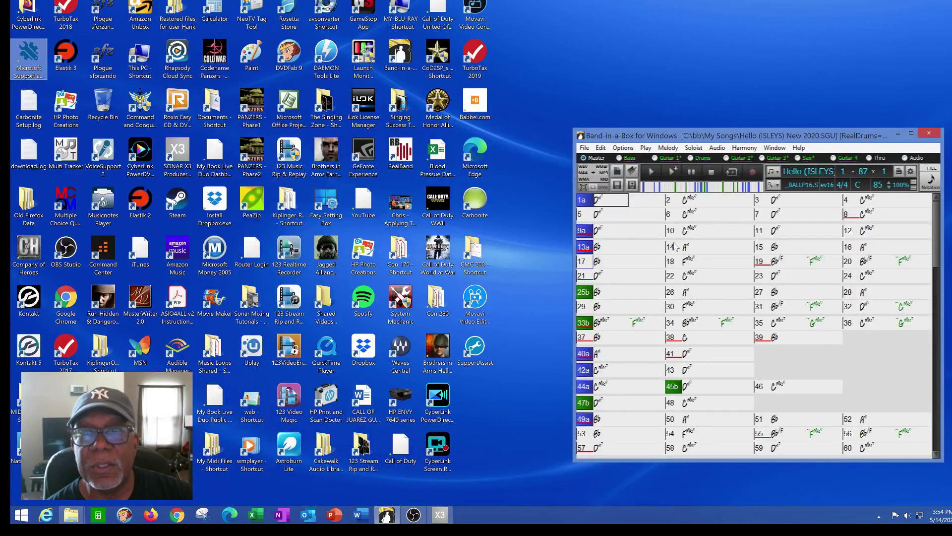
left_click_drag(854, 136, 312, 35)
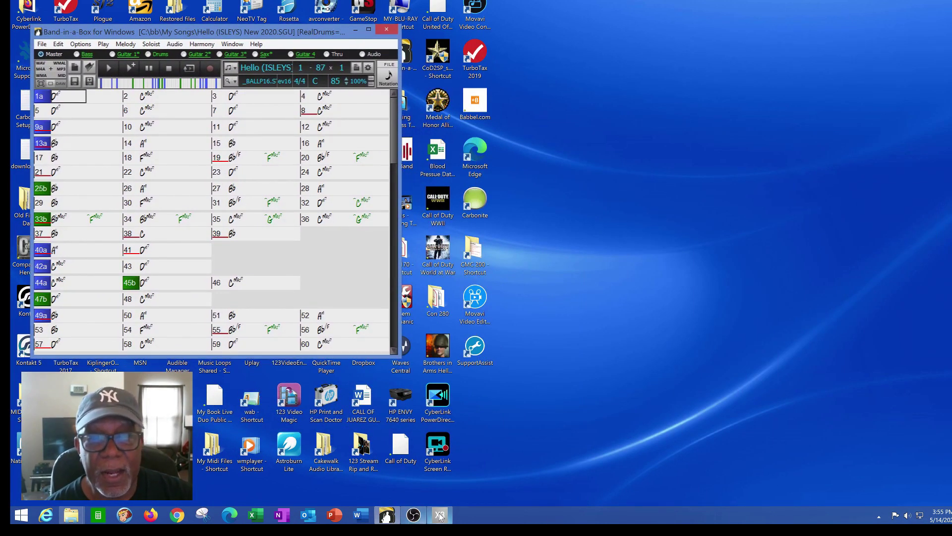
left_click(499, 482)
key("alt+Tab")
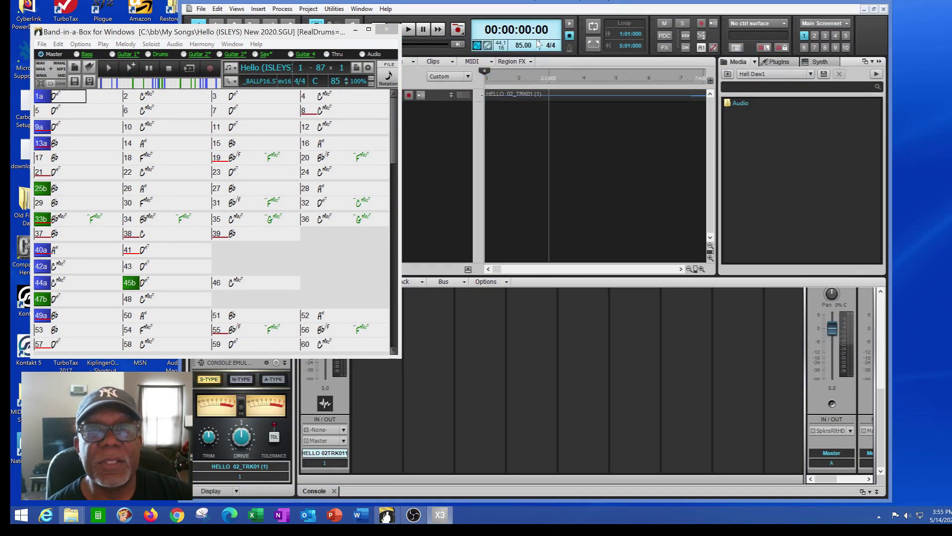
left_click_drag(250, 32, 669, 153)
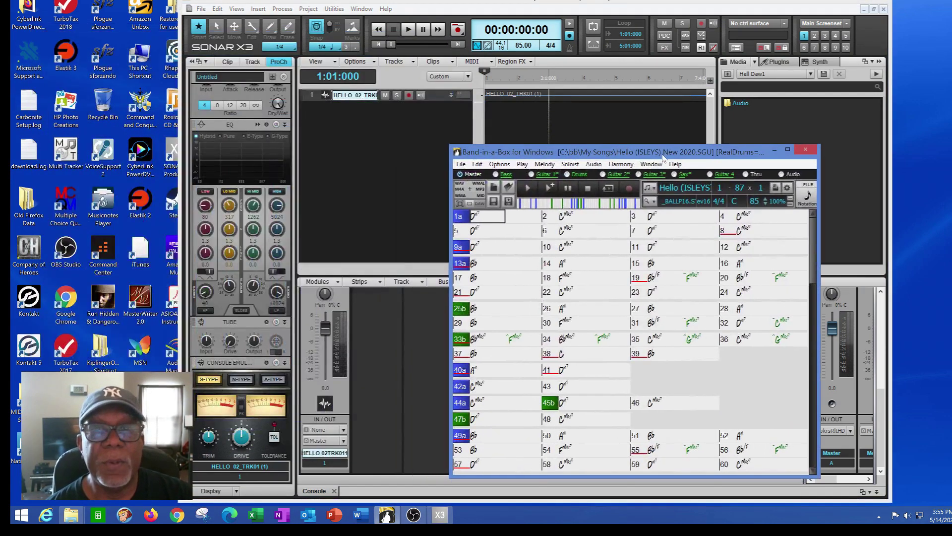
left_click_drag(623, 2, 490, 0)
left_click_drag(652, 153, 750, 105)
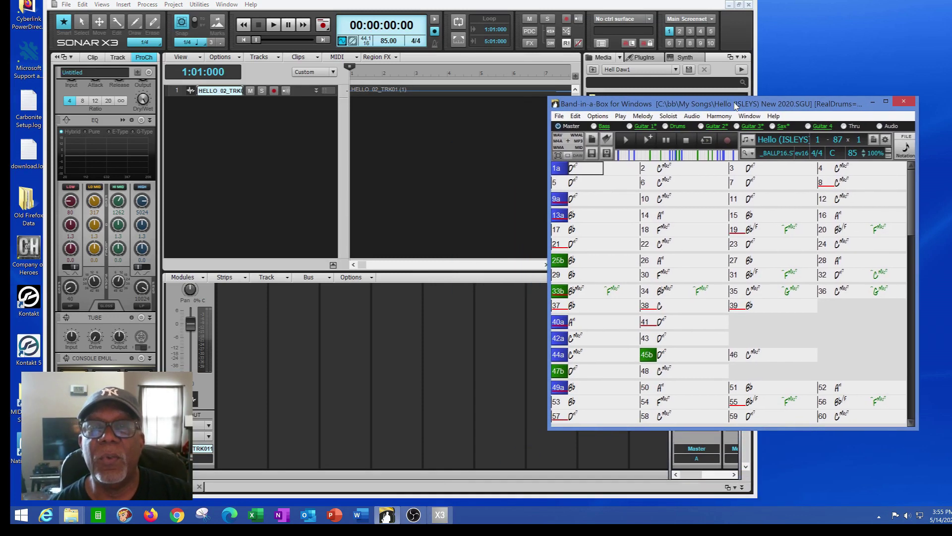
Transfer the Bass track from Band-in-a-Box into SONAR X3 as track 2 and minimize Band-in-a-Box.
left_click(602, 127)
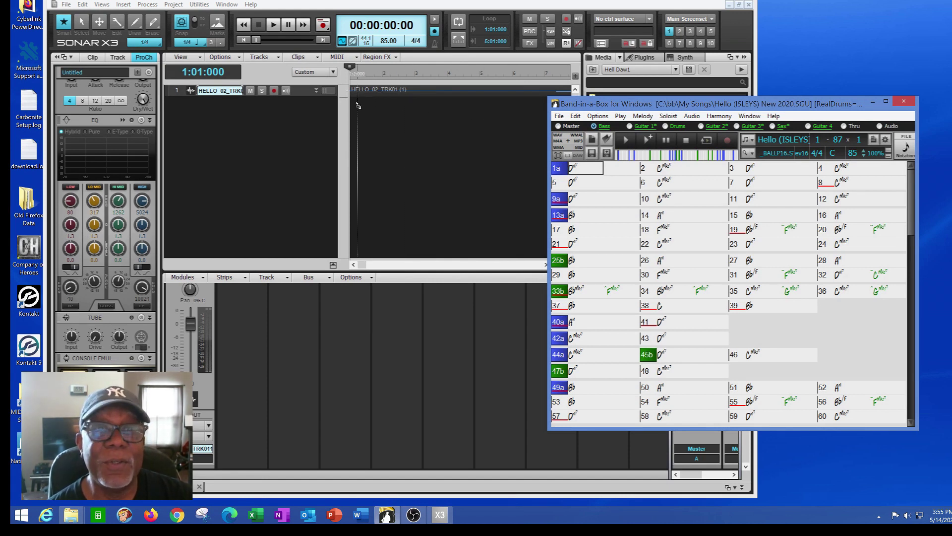
key("F4")
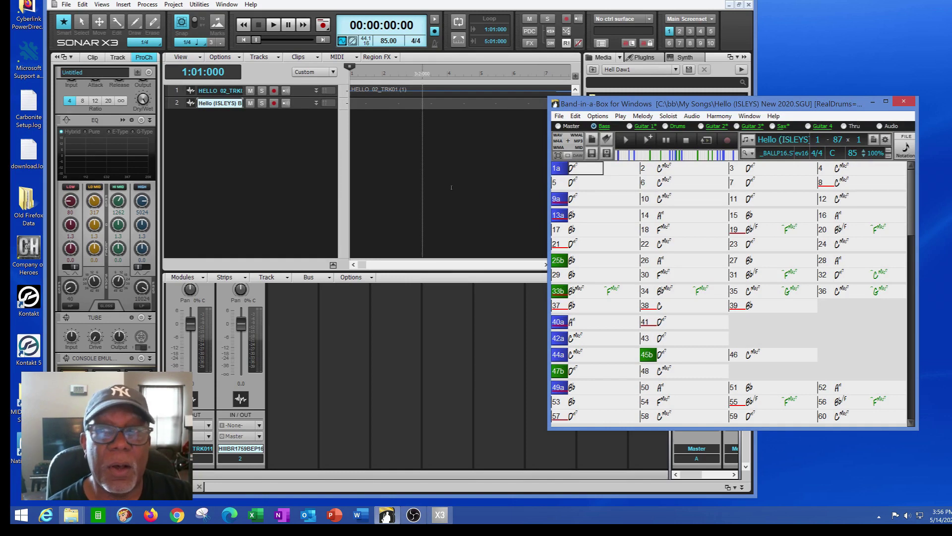
left_click(873, 102)
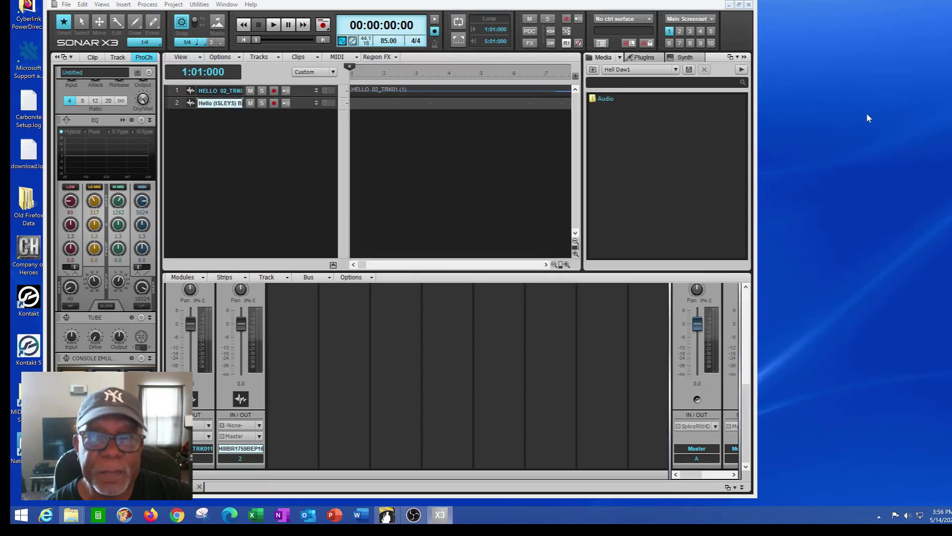
Increase the height of track 2 to show its waveform and select the bass clip.
left_click_drag(361, 269, 383, 255)
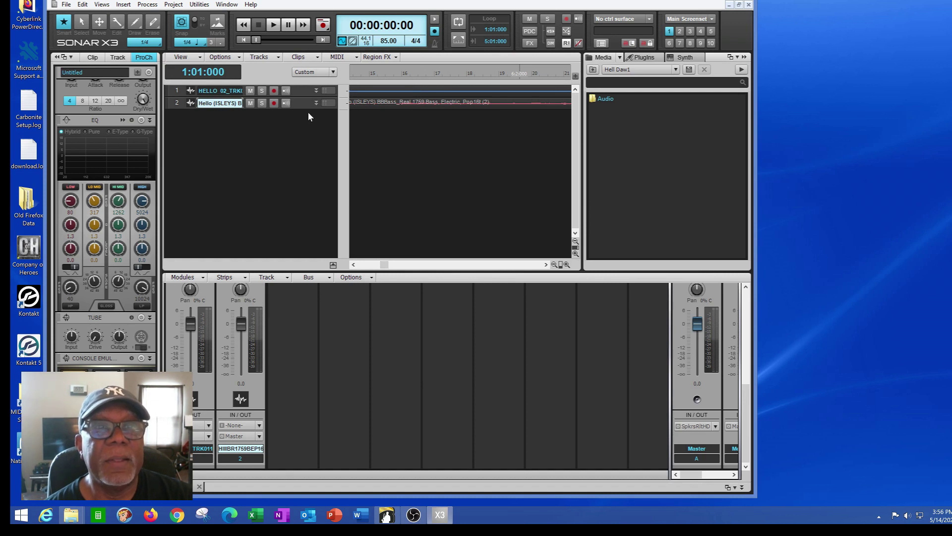
left_click_drag(307, 109, 314, 144)
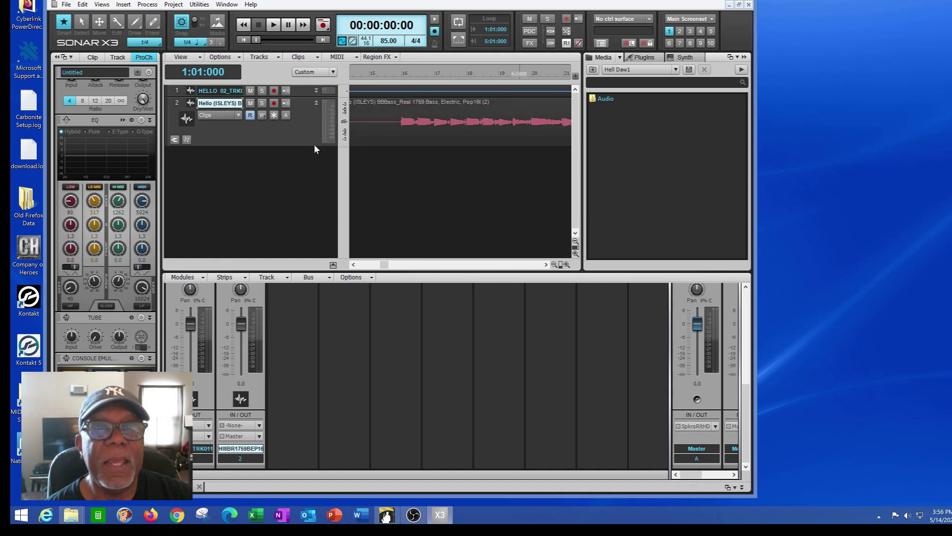
left_click(471, 119)
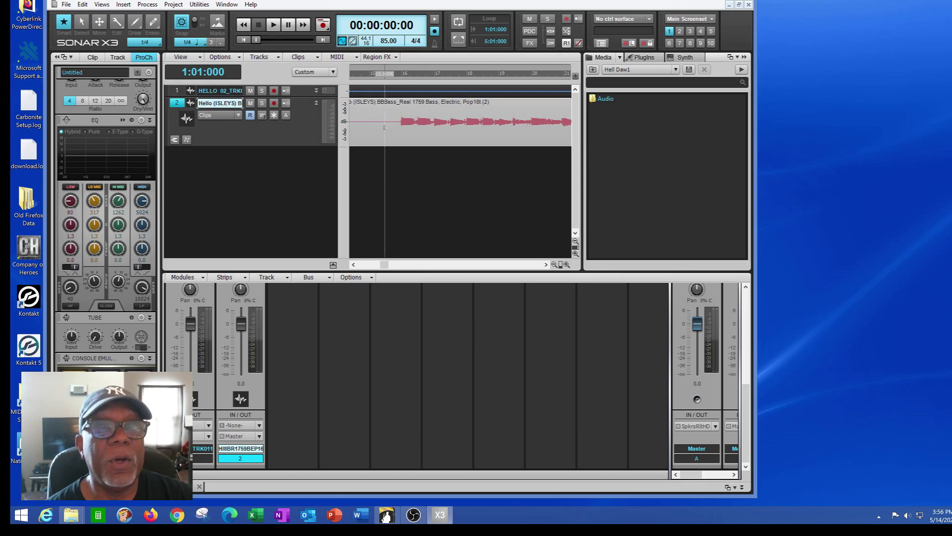
scroll(385, 128, "left", 3)
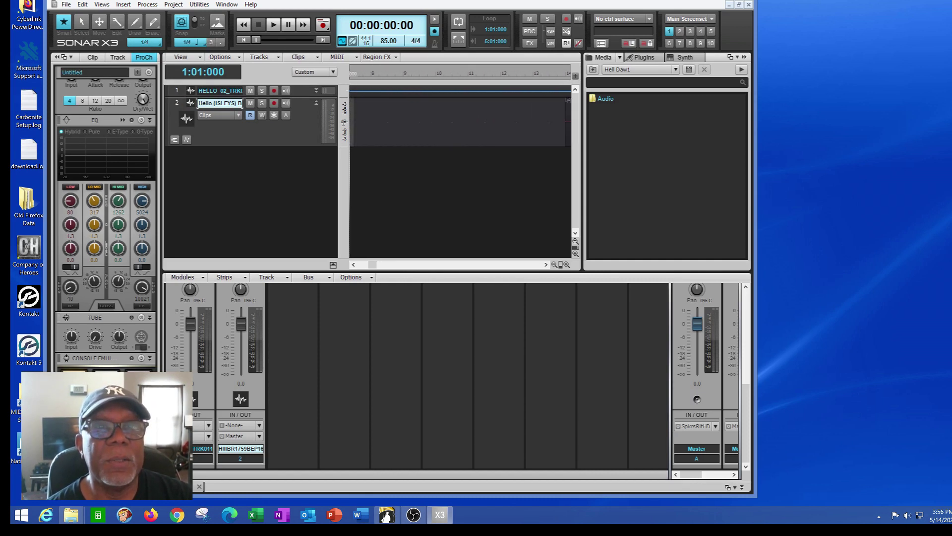
scroll(384, 128, "left", 3)
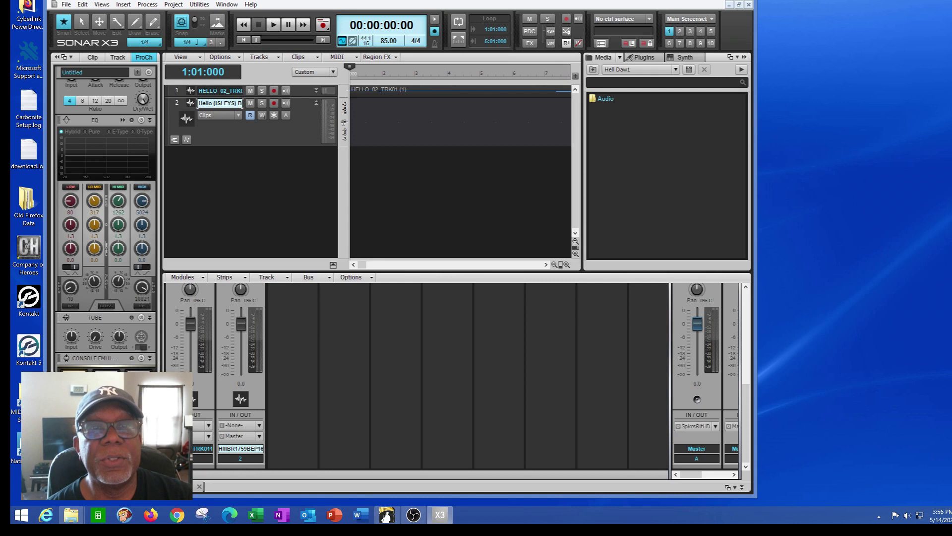
left_click(392, 124)
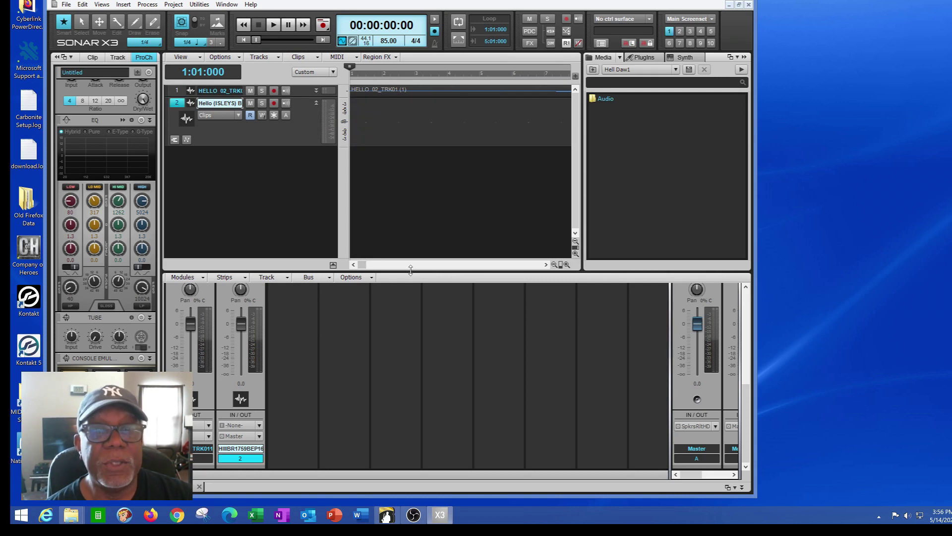
scroll(442, 266, "right", 6)
left_click(424, 135)
left_click(430, 125)
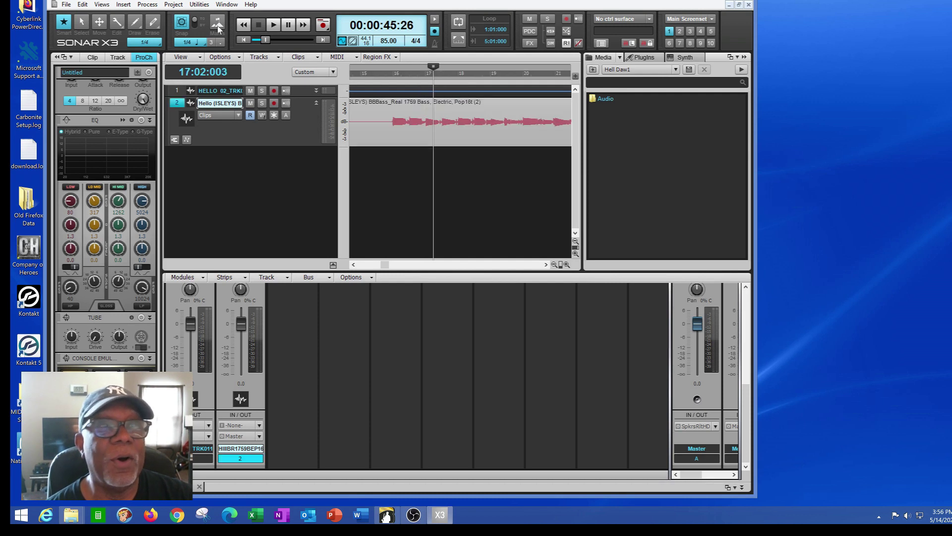
Move the selected bass clip to the start of the project at measure 1 with the Move tool.
left_click(99, 22)
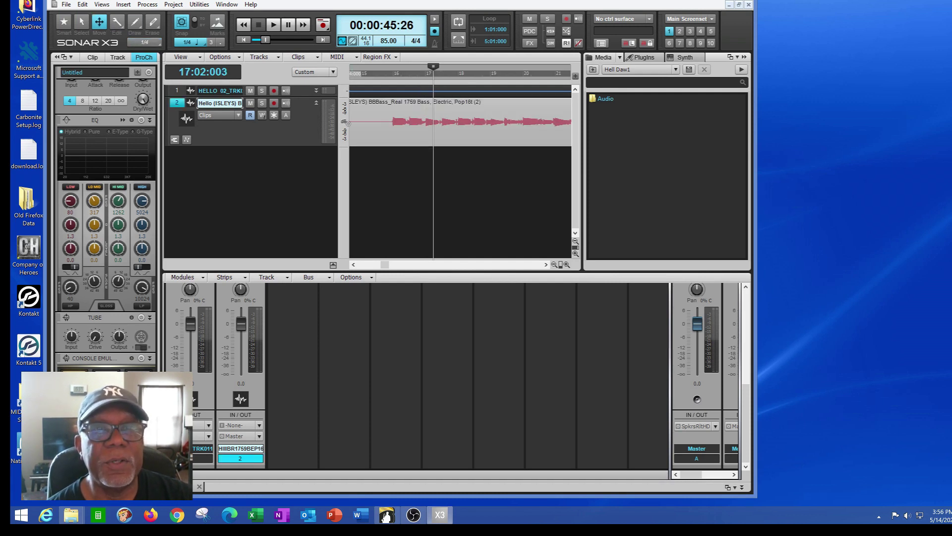
scroll(347, 124, "left", 1)
scroll(347, 125, "left", 8)
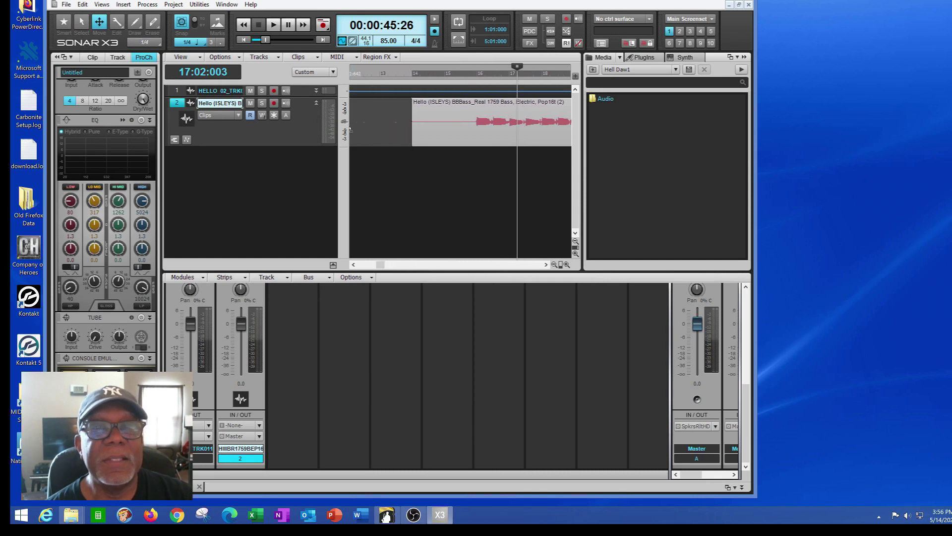
scroll(350, 129, "left", 9)
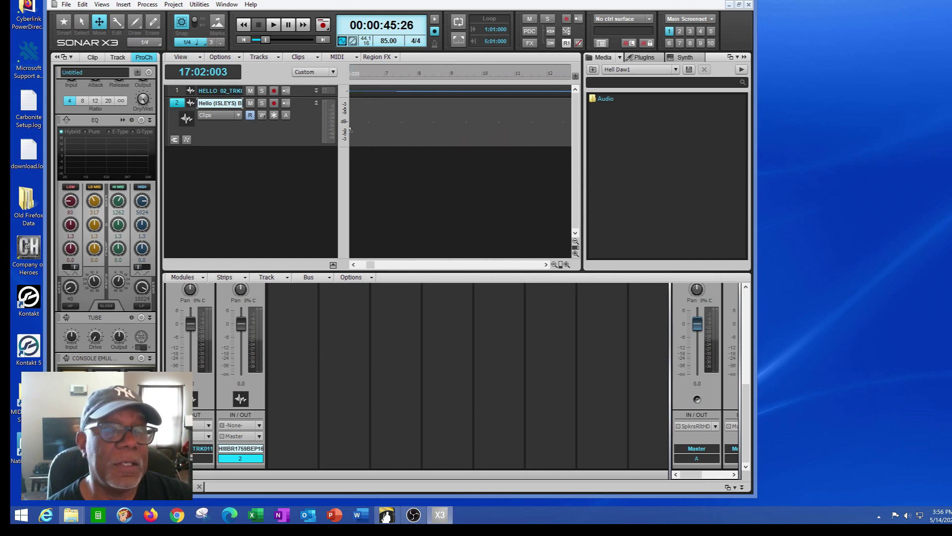
scroll(349, 129, "left", 6)
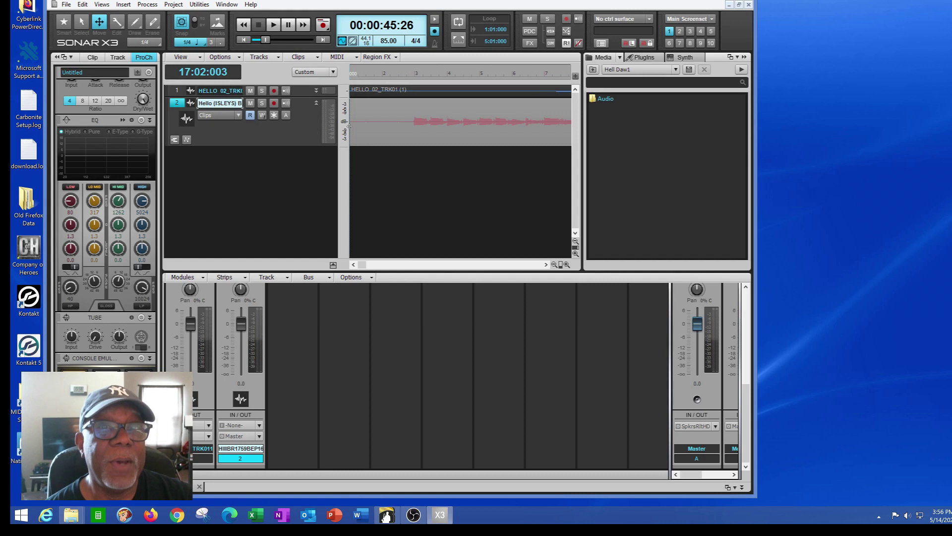
Activate the Select tool and place the playhead at 3:01:000, where the bass starts playing.
left_click(385, 181)
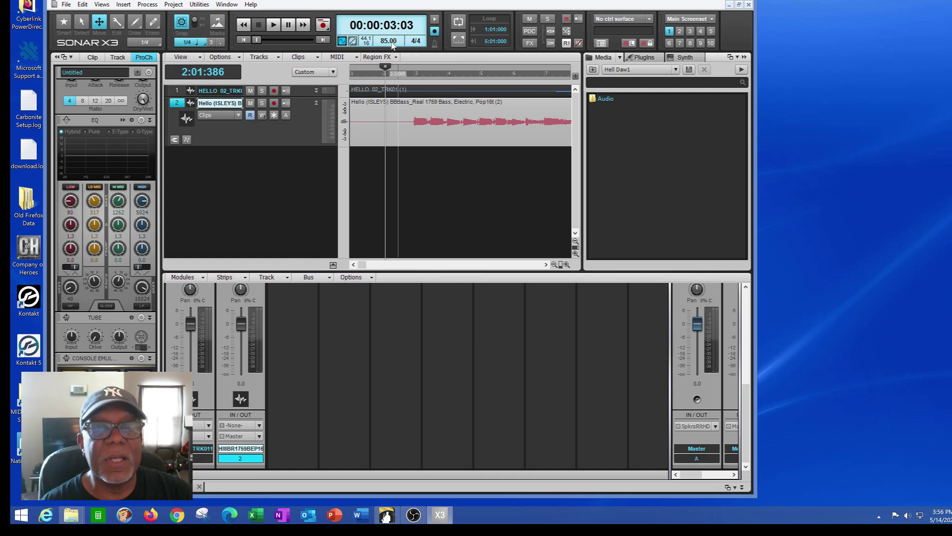
left_click(391, 173)
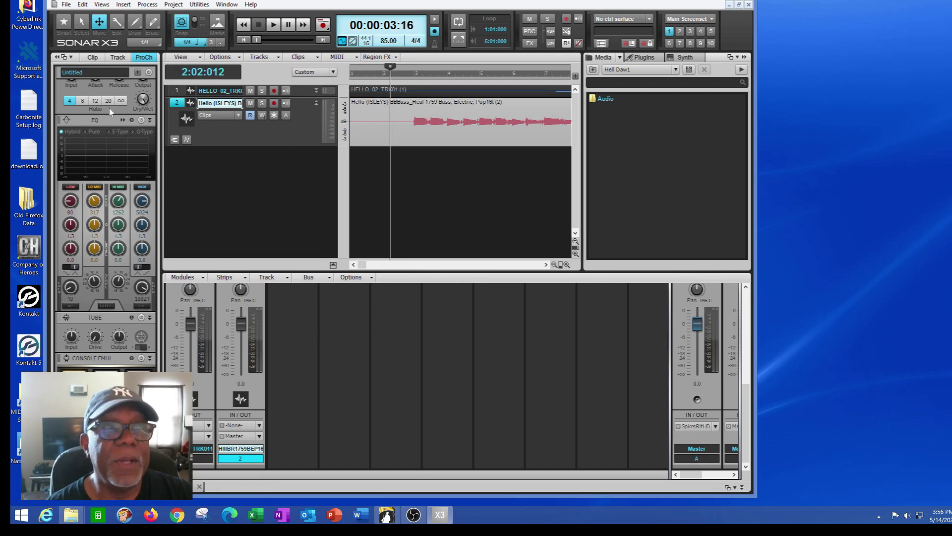
left_click(82, 28)
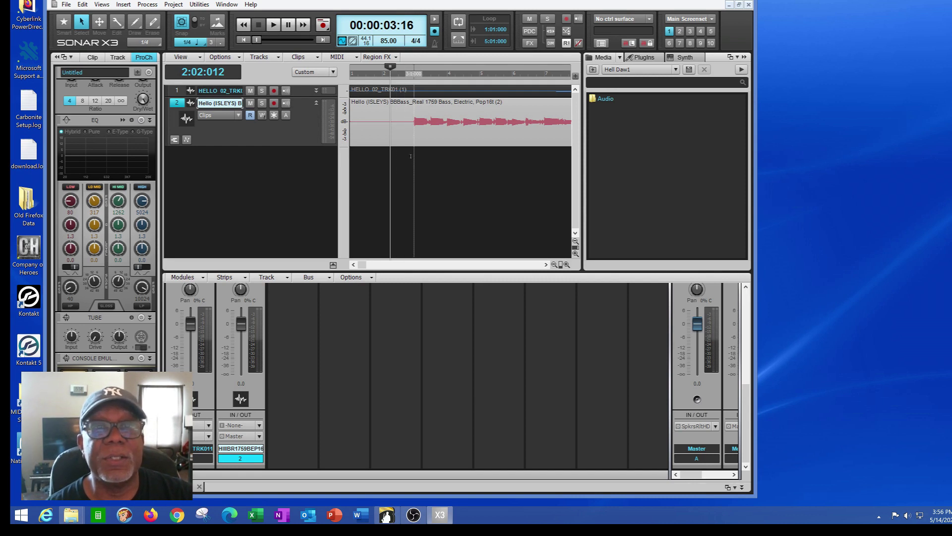
left_click(412, 147)
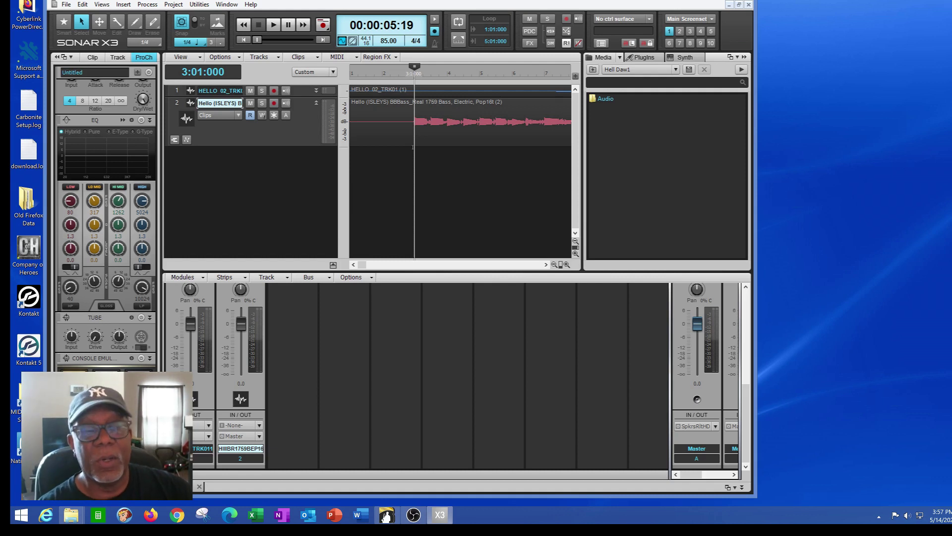
Switch to Band-in-a-Box, transfer its Drums track into SONAR X3 as track 3, and minimize Band-in-a-Box.
left_click(388, 518)
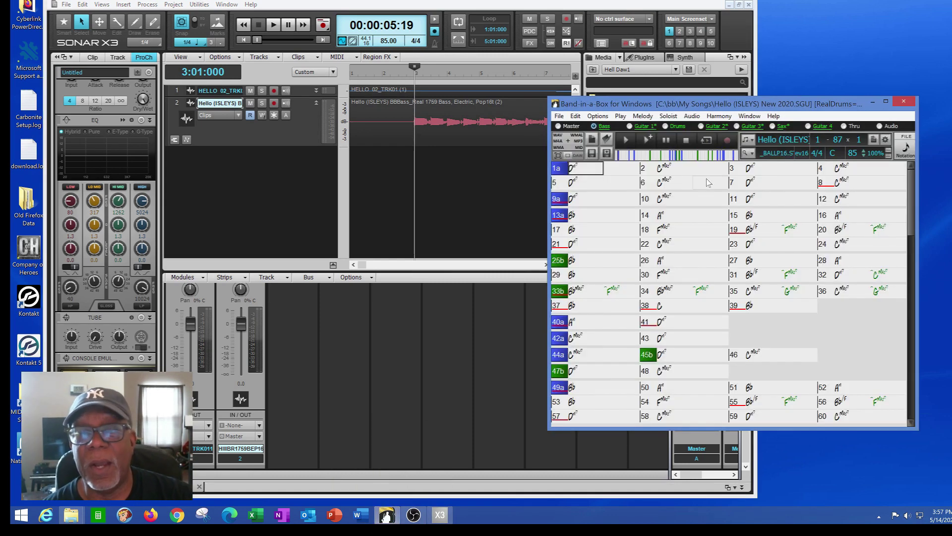
left_click(673, 126)
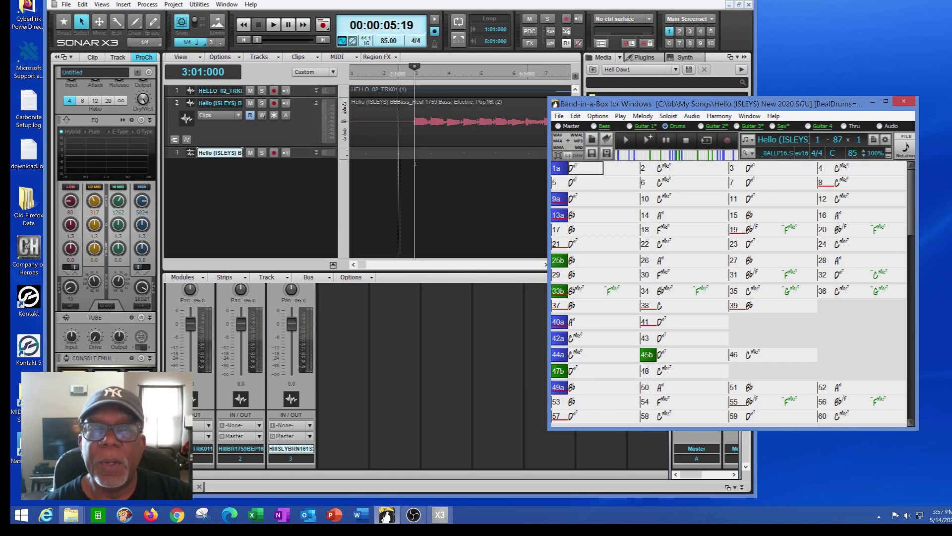
left_click(874, 102)
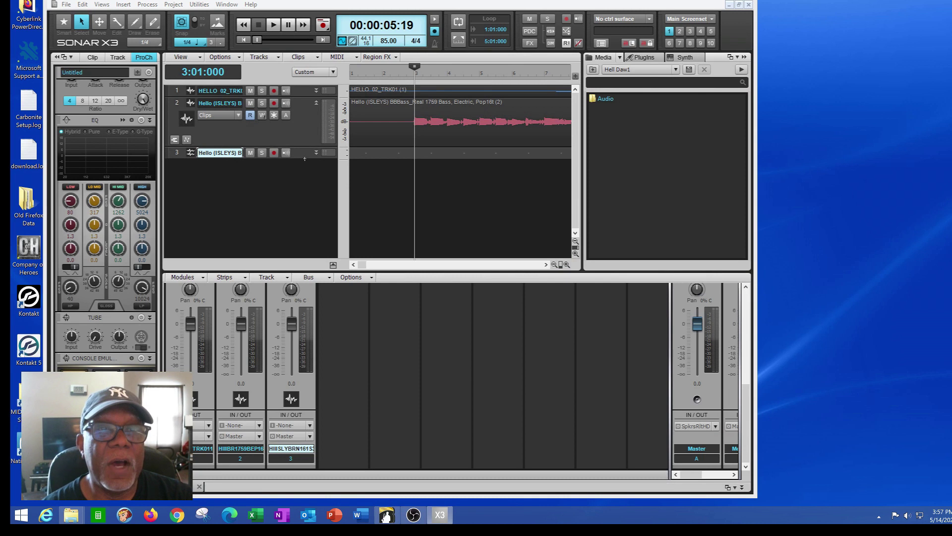
Move the drum clip on track 3 to the start of the project at measure 1 with the Move tool.
mouse_move(365, 261)
left_mouse_down()
mouse_move(387, 264)
mouse_move(379, 264)
left_mouse_up()
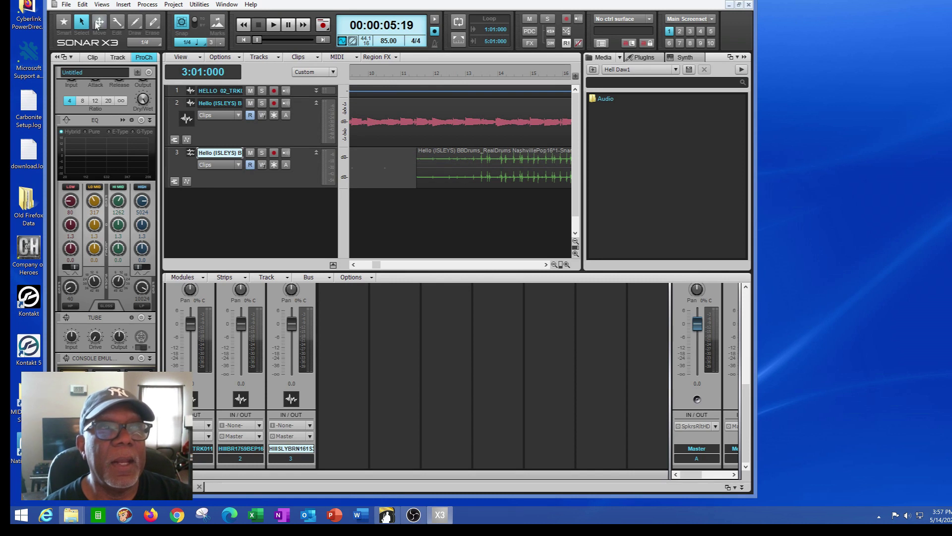
left_click(99, 21)
left_click(351, 175)
left_click_drag(352, 175, 351, 169)
left_click(392, 236)
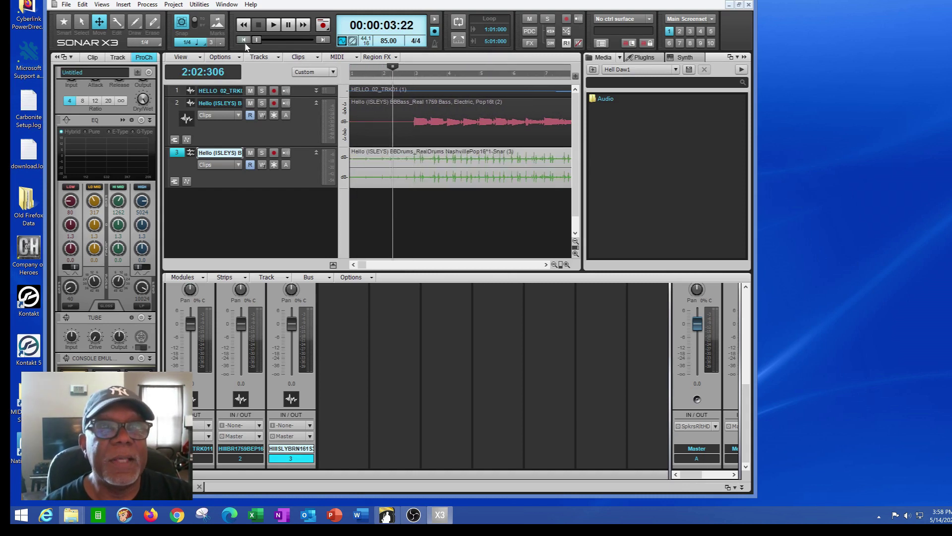
Play the bass and drums from the project start in a maximized window, slightly adjust the Master bus fader, and pause playback.
left_click(243, 39)
left_click(273, 25)
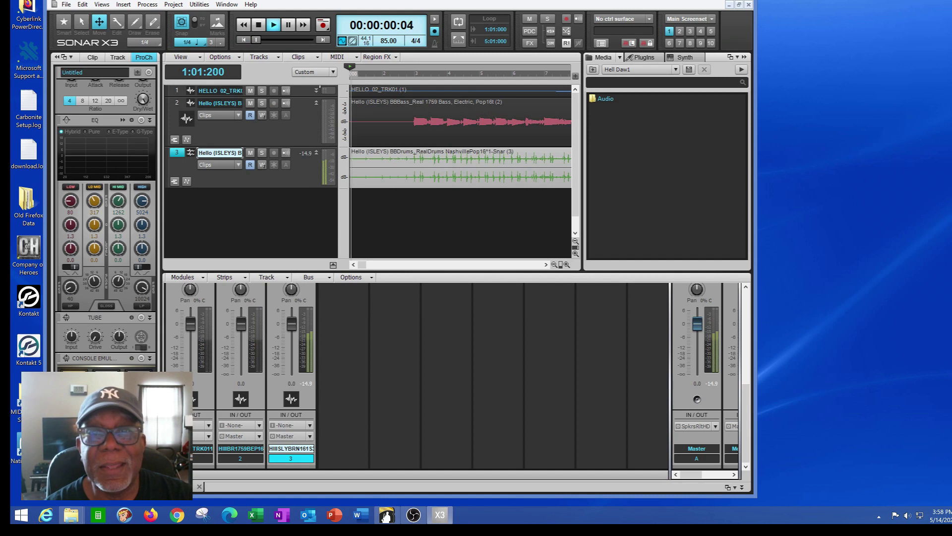
key("super+Up")
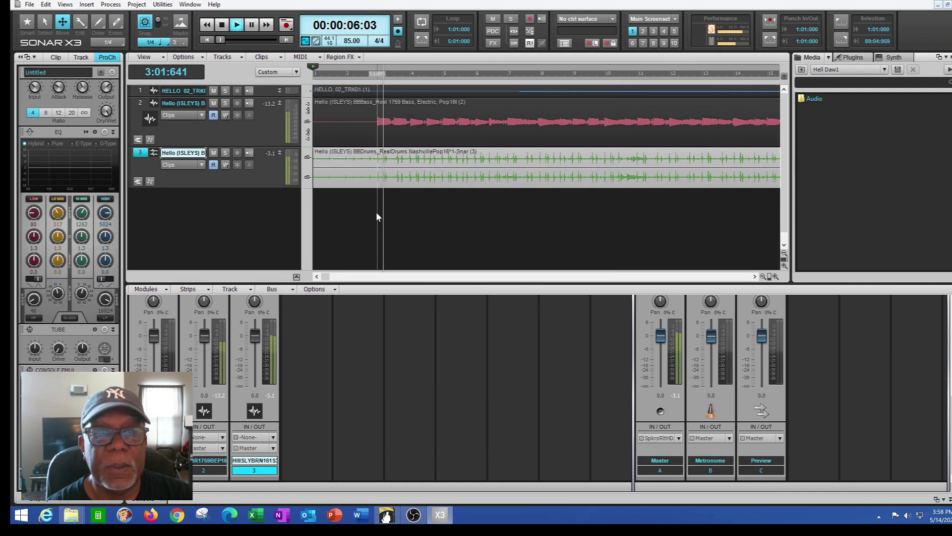
left_click_drag(660, 330, 662, 340)
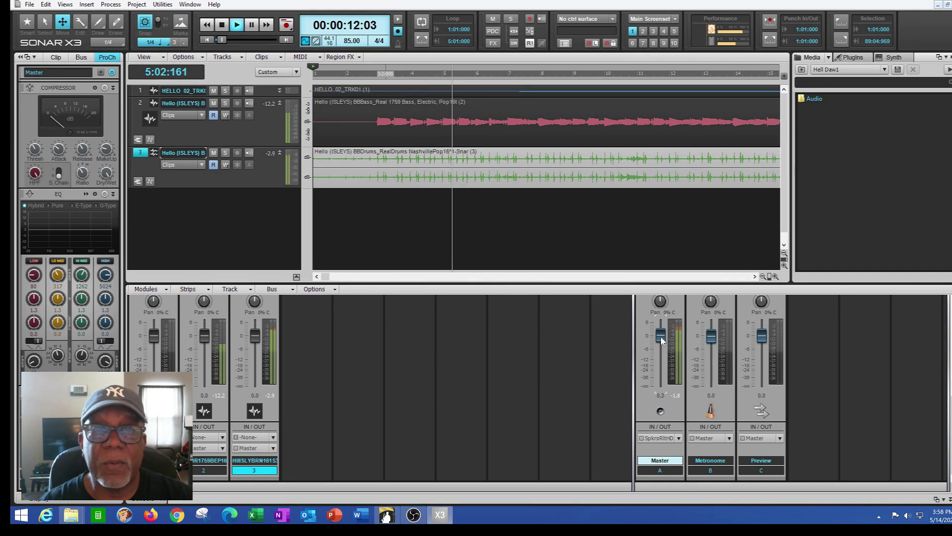
left_click(252, 26)
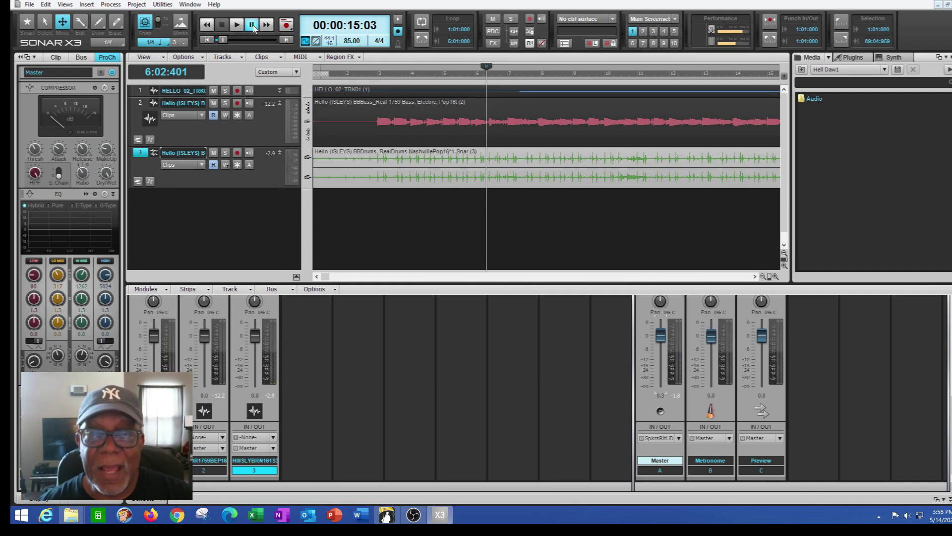
Switch to Band-in-a-Box and close it, returning to SONAR X3 to open the recent project Hello v3.cwp.
left_click(387, 515)
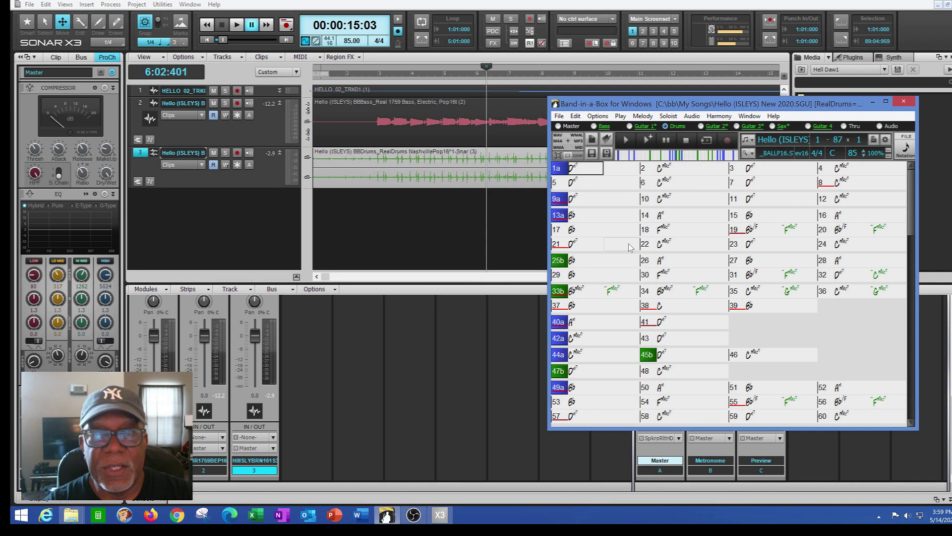
left_click(570, 158)
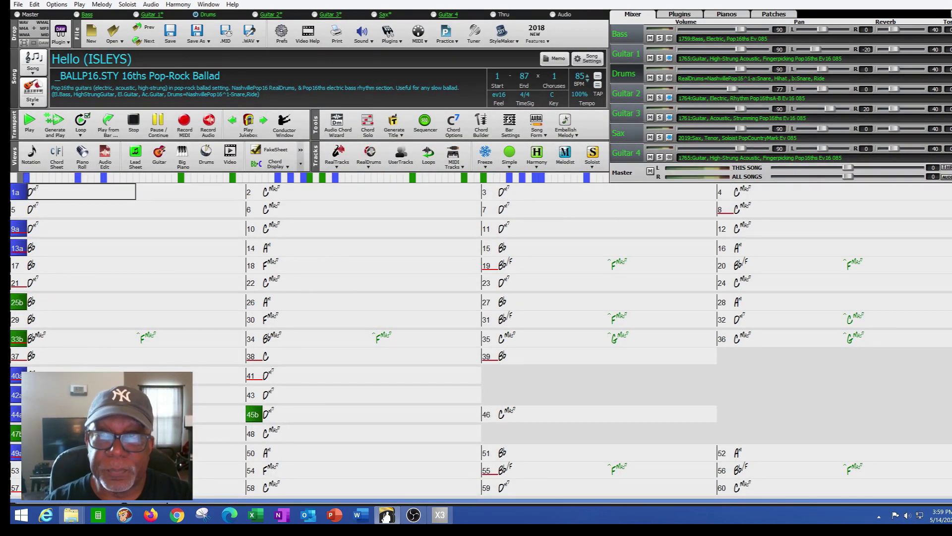
left_click(386, 516)
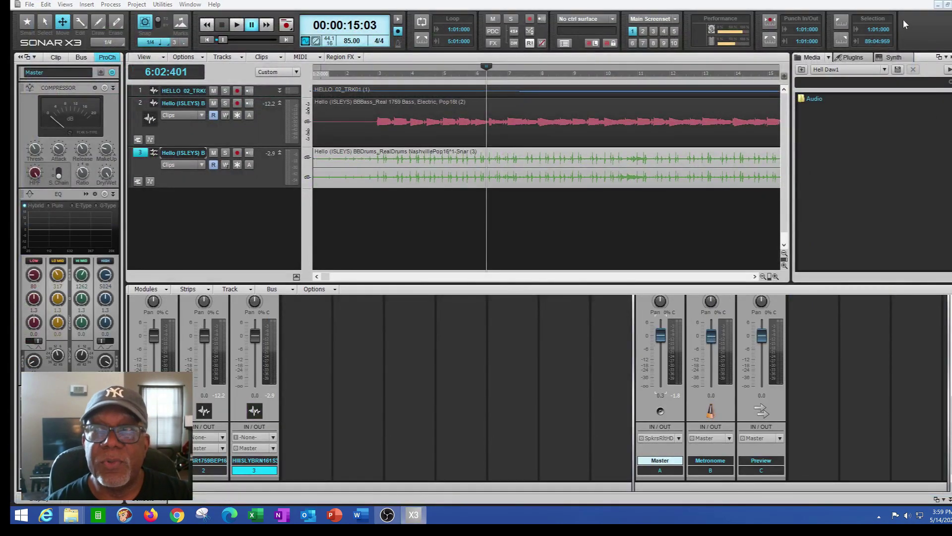
left_click(30, 5)
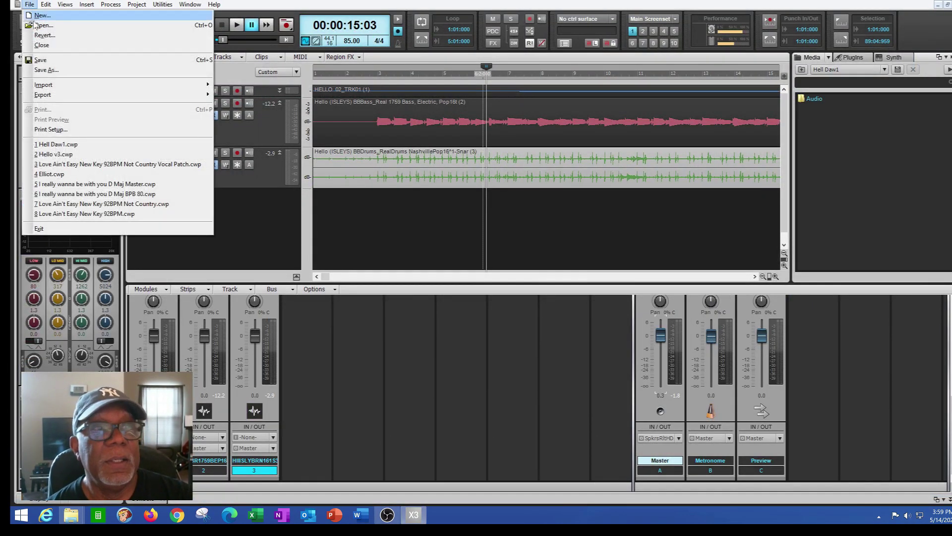
left_click(83, 154)
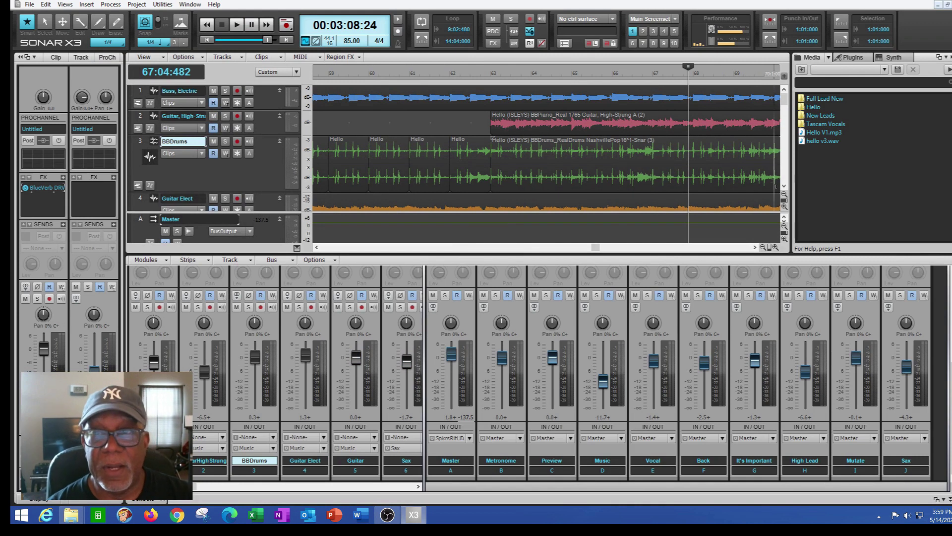
Mute the Lead Vocal L, Lead Vocal R, Lead Harmony L and Don't Chg C tracks.
left_click(784, 187)
scroll(784, 187, "down", 3)
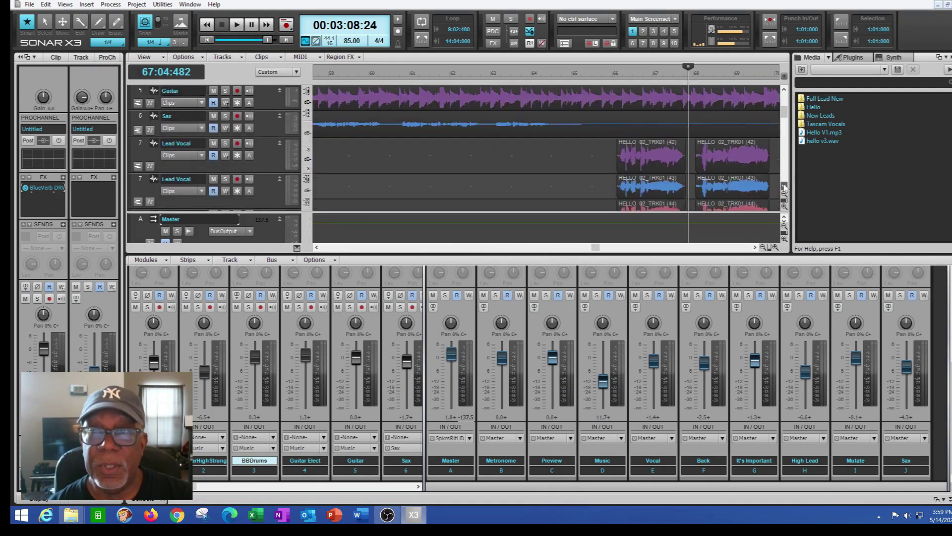
mouse_move(784, 116)
left_mouse_down()
mouse_move(790, 101)
mouse_move(792, 119)
left_mouse_up()
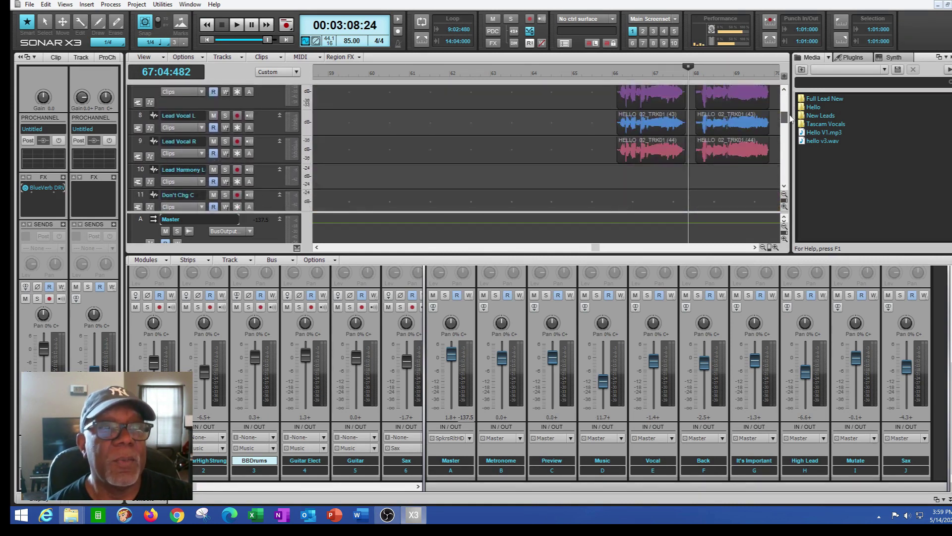
left_click(214, 115)
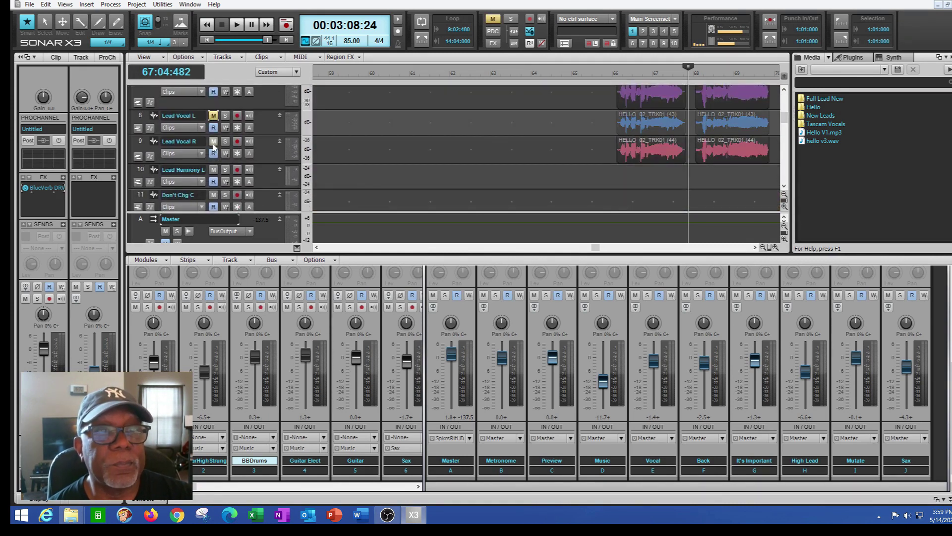
left_click(213, 141)
left_click(213, 170)
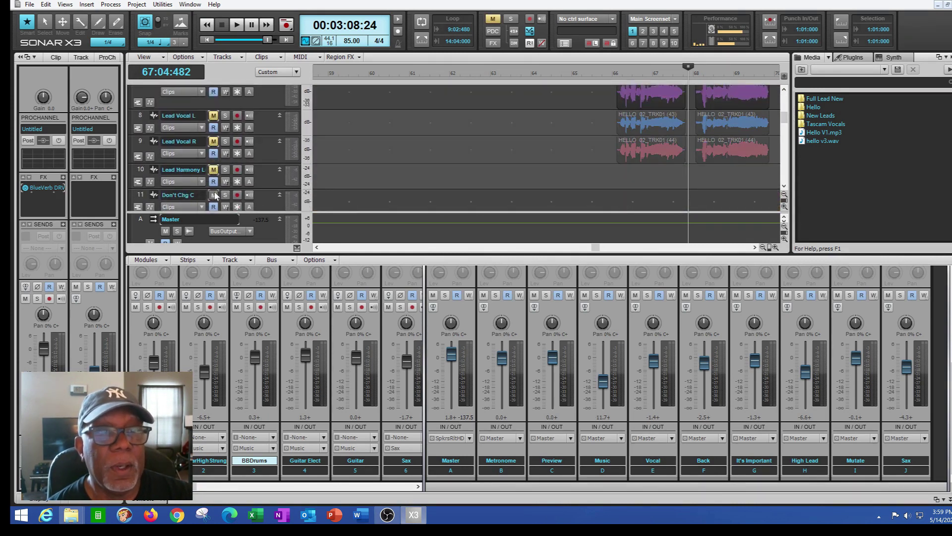
left_click(214, 195)
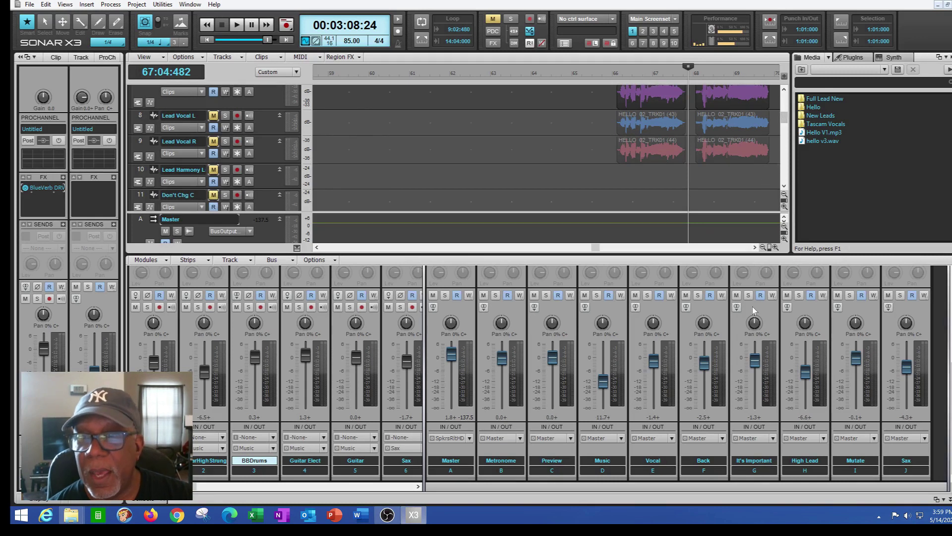
Mute the High Lead, It's Important, Mutate, Sax, Back and Vocal buses in the console.
left_click(787, 295)
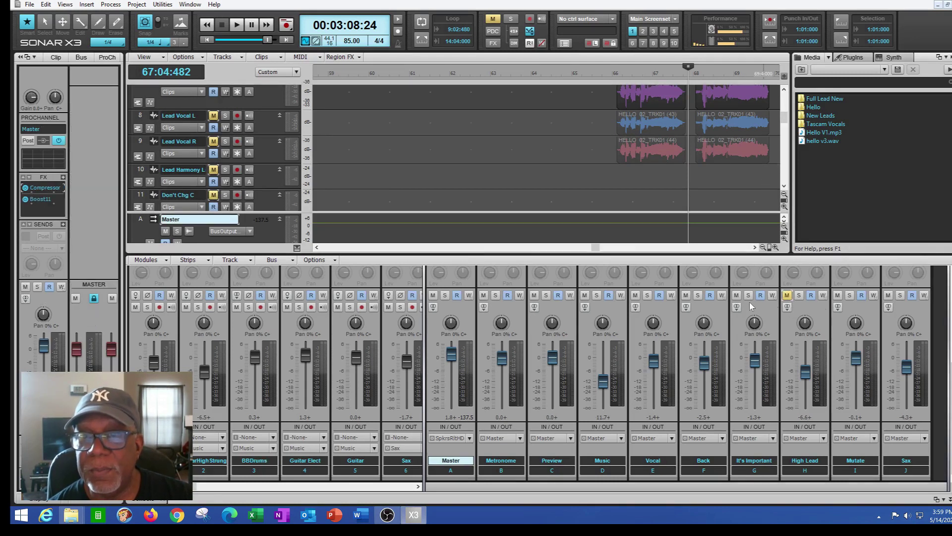
left_click(736, 295)
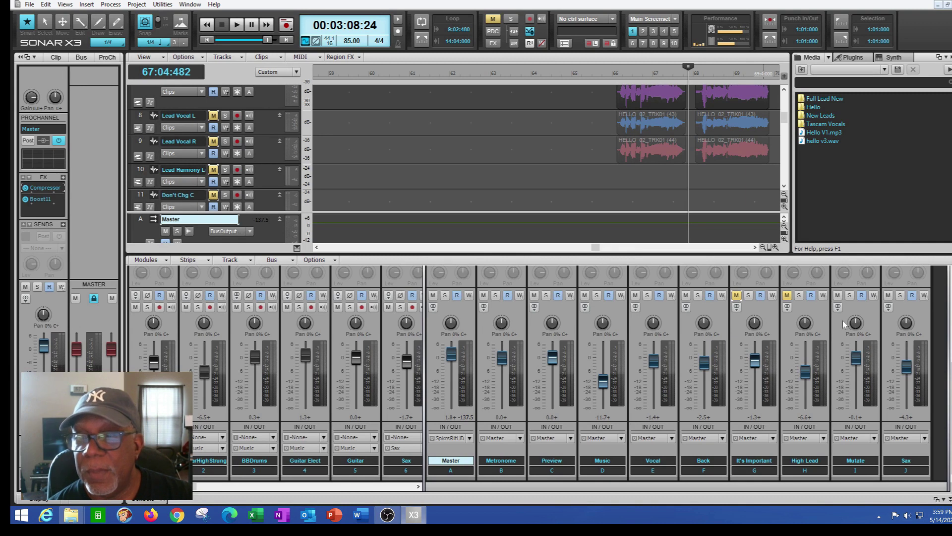
left_click(838, 296)
left_click(889, 296)
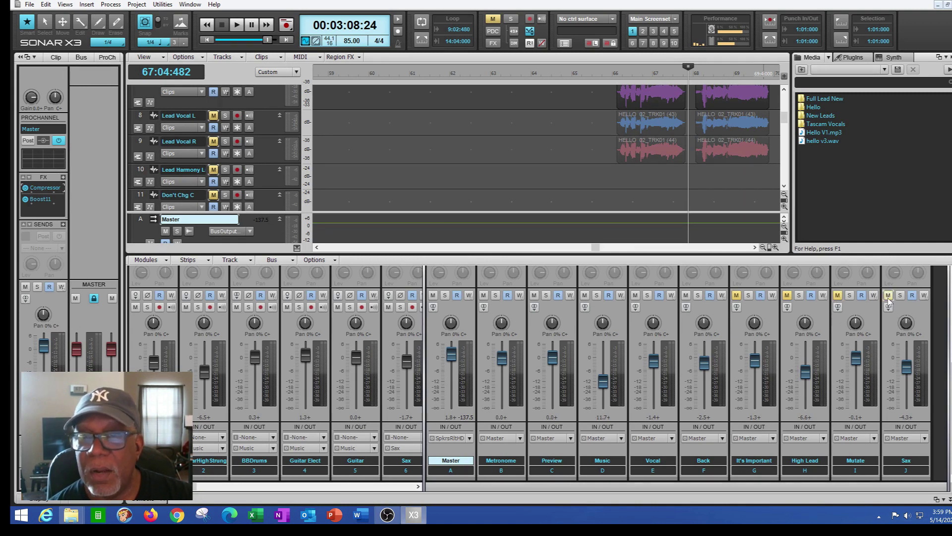
left_click(686, 296)
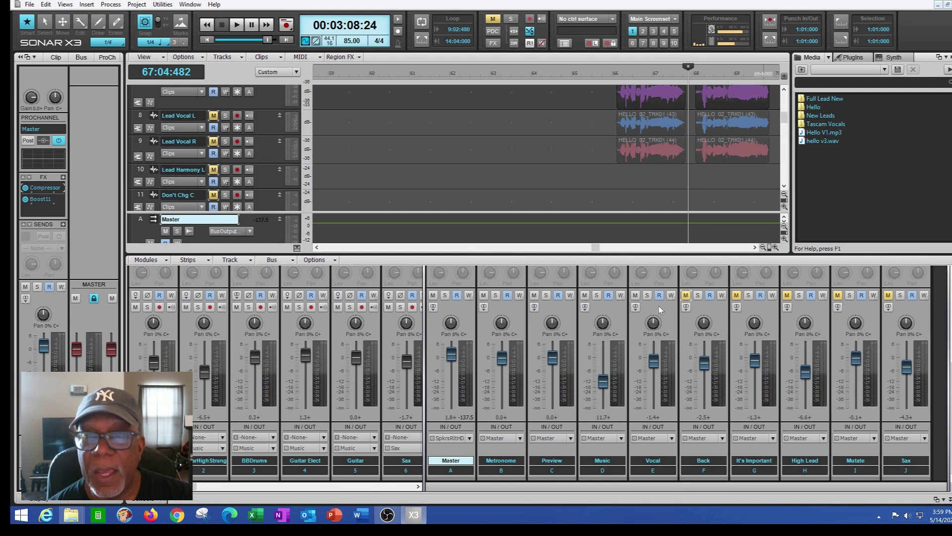
left_click(636, 296)
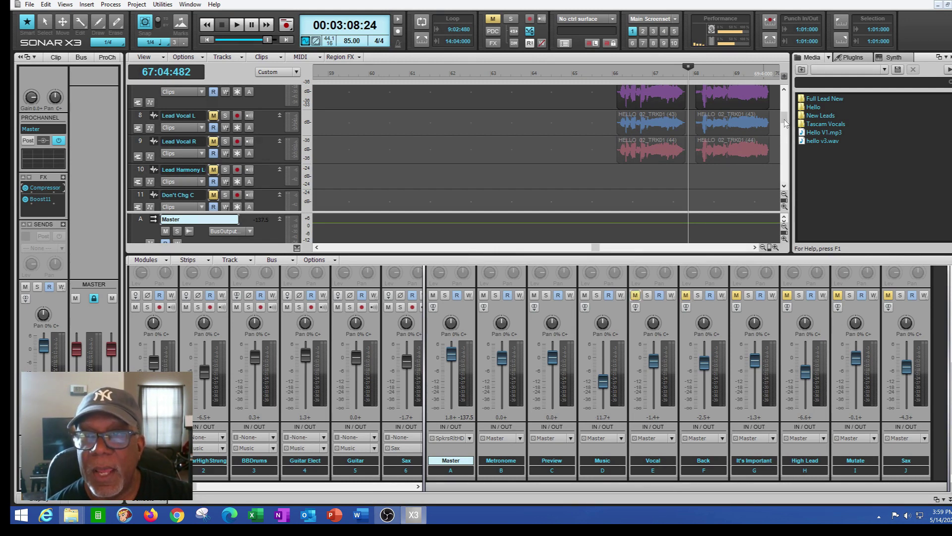
Play the song from its start, raise the Music bus fader to about -8.2 dB, and stop playback.
left_click_drag(785, 118, 781, 97)
left_click(207, 39)
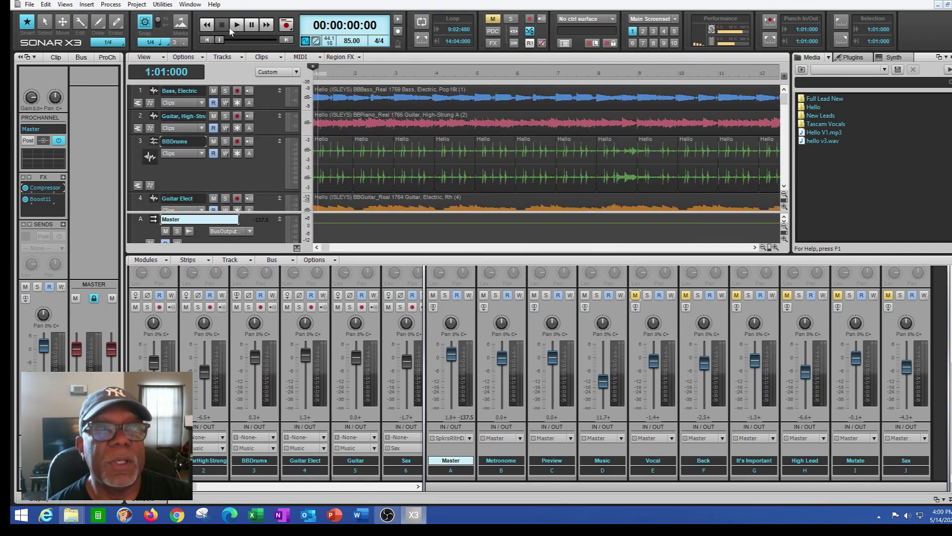
left_click(236, 24)
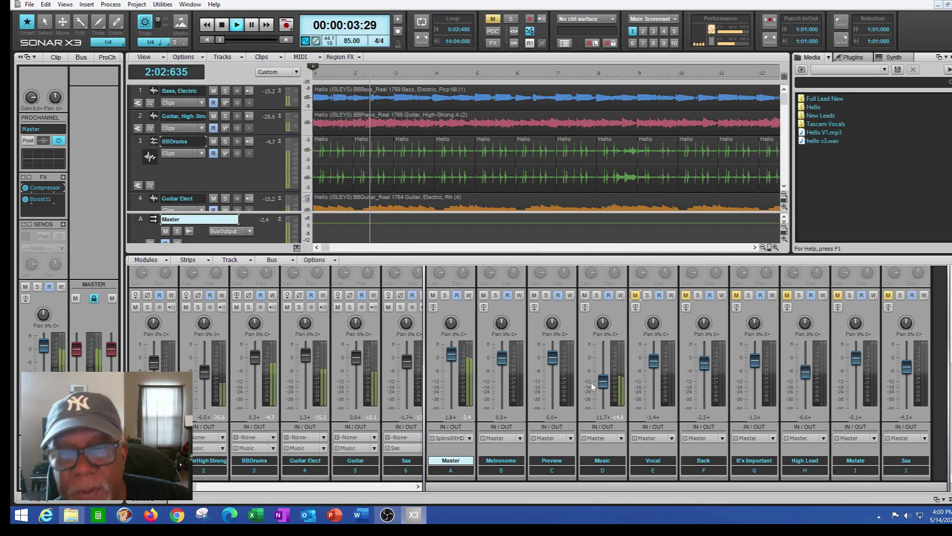
left_click_drag(602, 381, 603, 377)
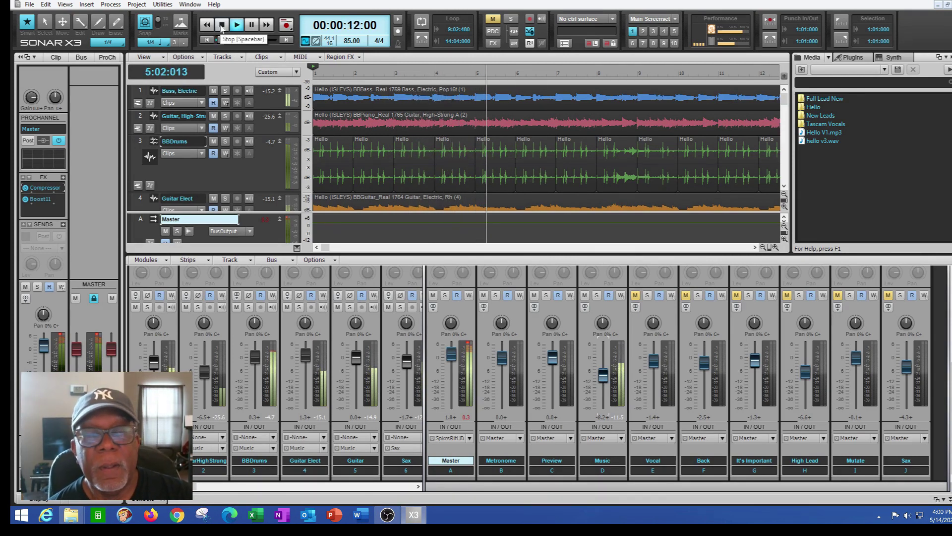
left_click(221, 26)
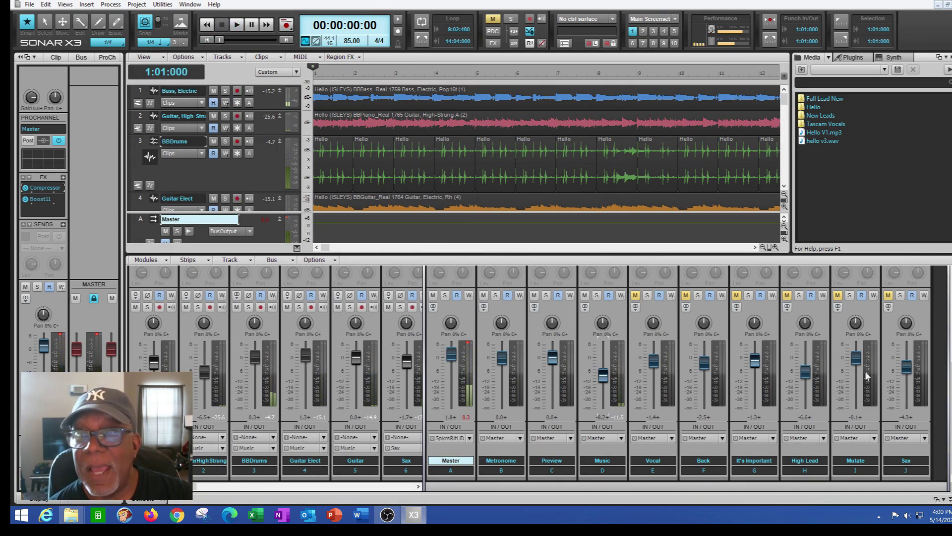
Unmute the Sax bus and play from the start with the Sax and Lead Vocal tracks in view, pausing in measure 9.
left_click(888, 296)
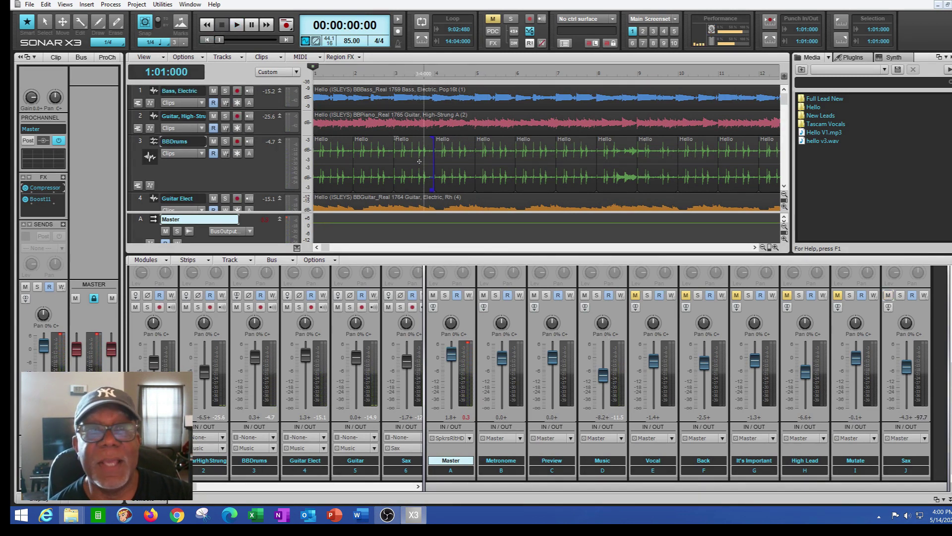
left_click(236, 26)
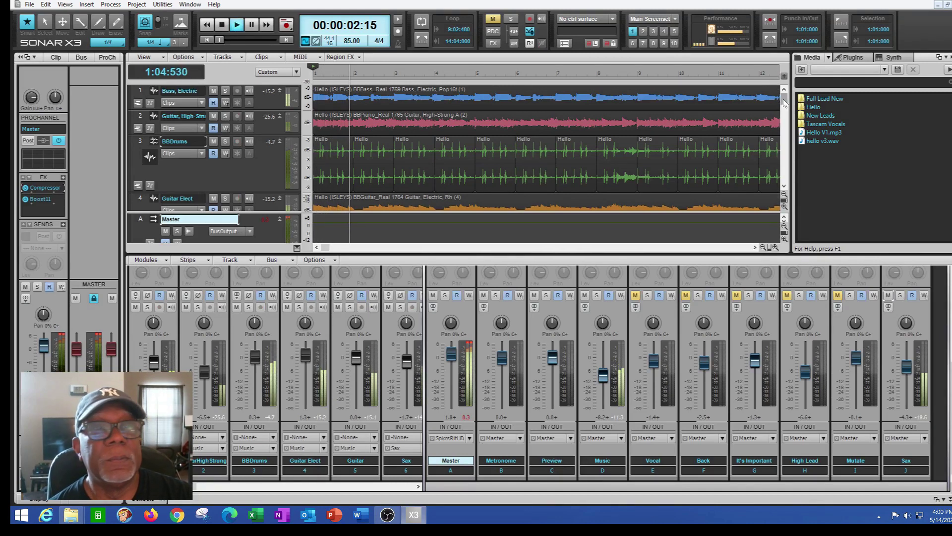
left_click(785, 114)
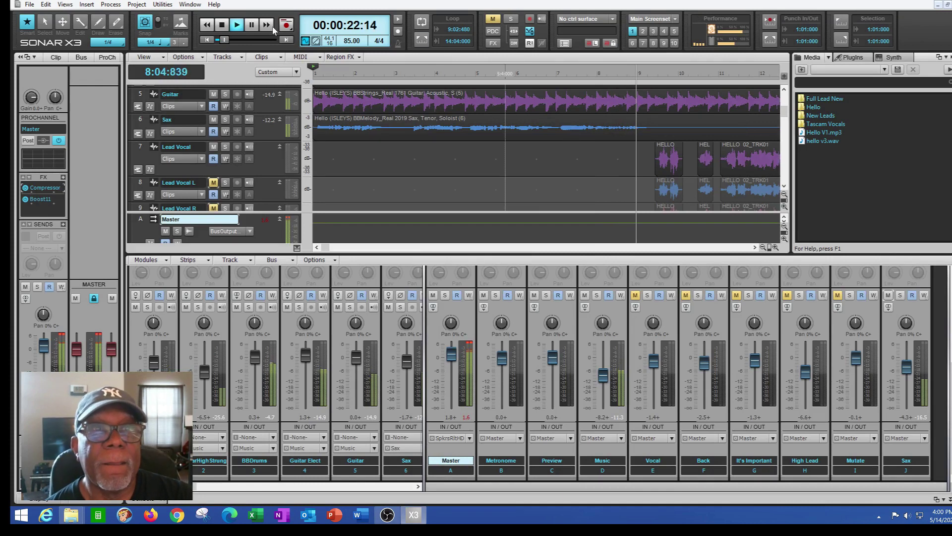
left_click(253, 25)
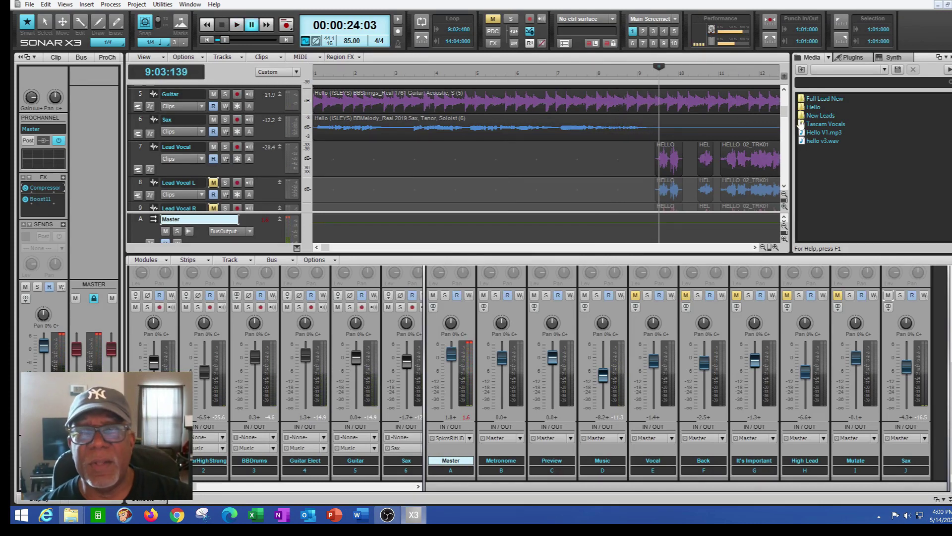
Activate the Move tool and select the separate BBDrums clips one at a time from measure 2 through measure 7.
left_click_drag(788, 116, 787, 97)
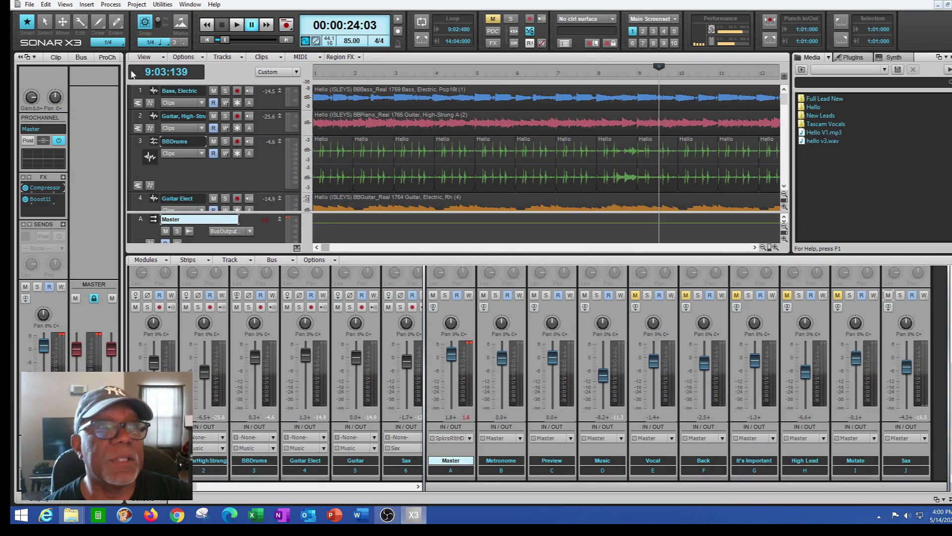
left_click(63, 22)
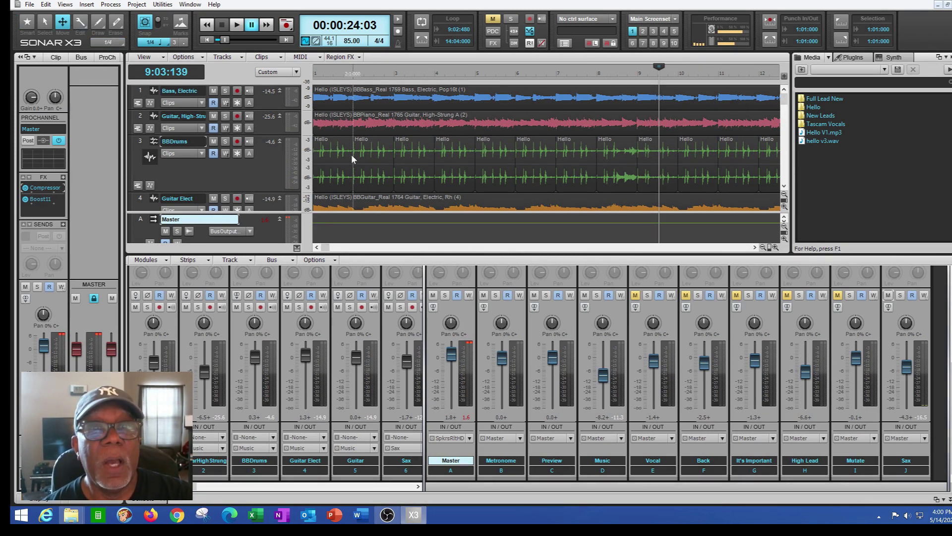
left_click(380, 145)
left_click(426, 150)
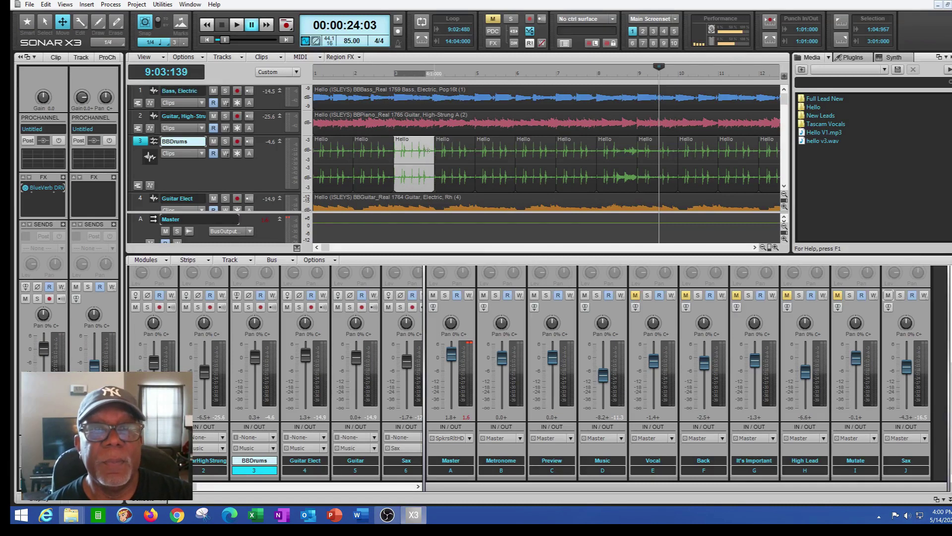
left_click(461, 156)
left_click(496, 158)
left_click(536, 159)
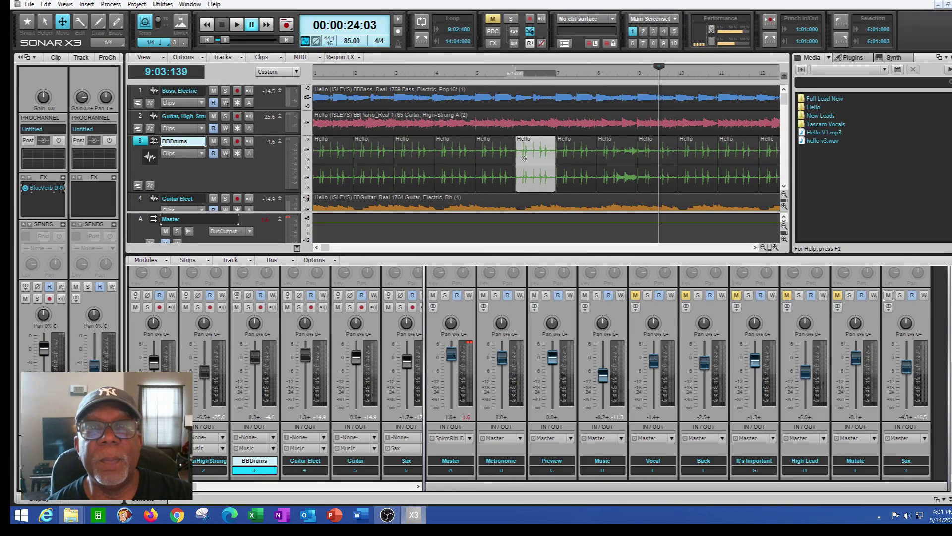
left_click(576, 162)
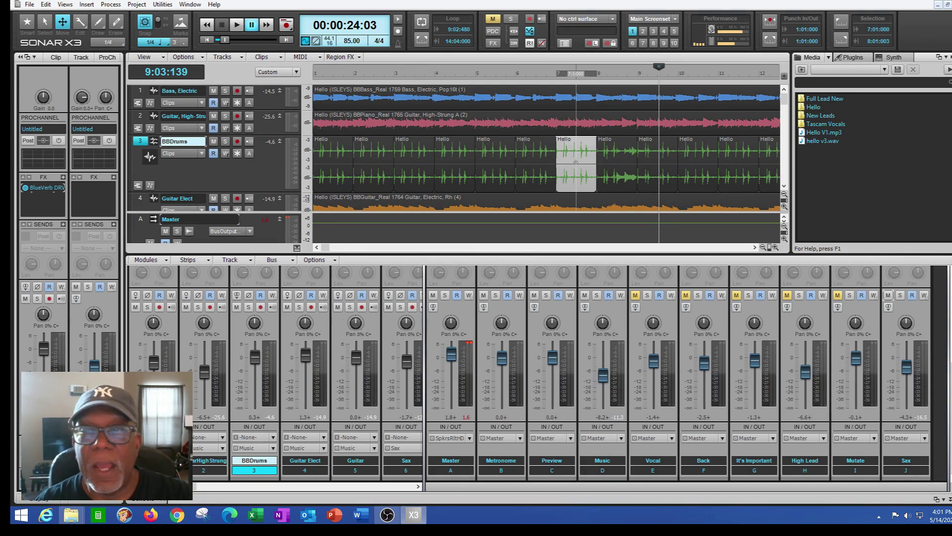
scroll(787, 107, "down", 3)
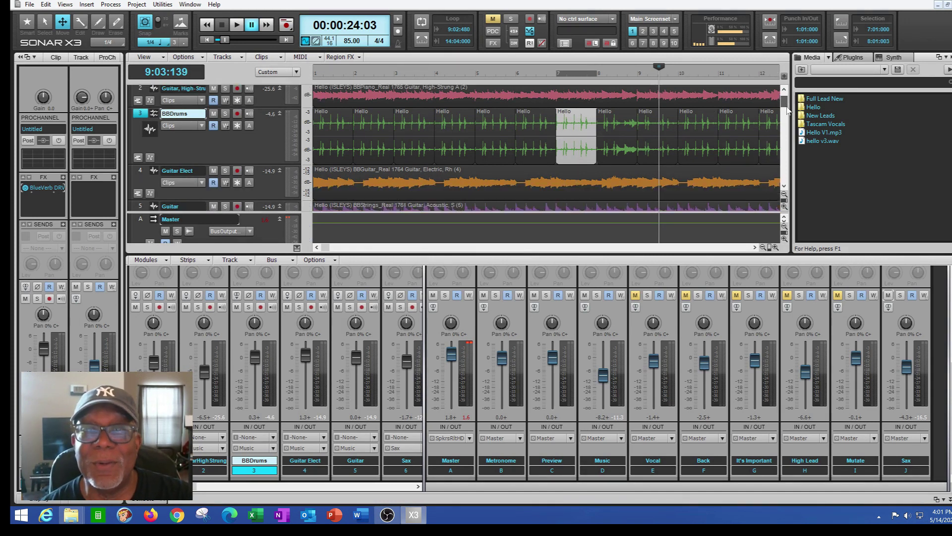
Move the measure 7 BBDrums clip onto the Guitar Elect track and undo the move.
left_click_drag(576, 115, 574, 160)
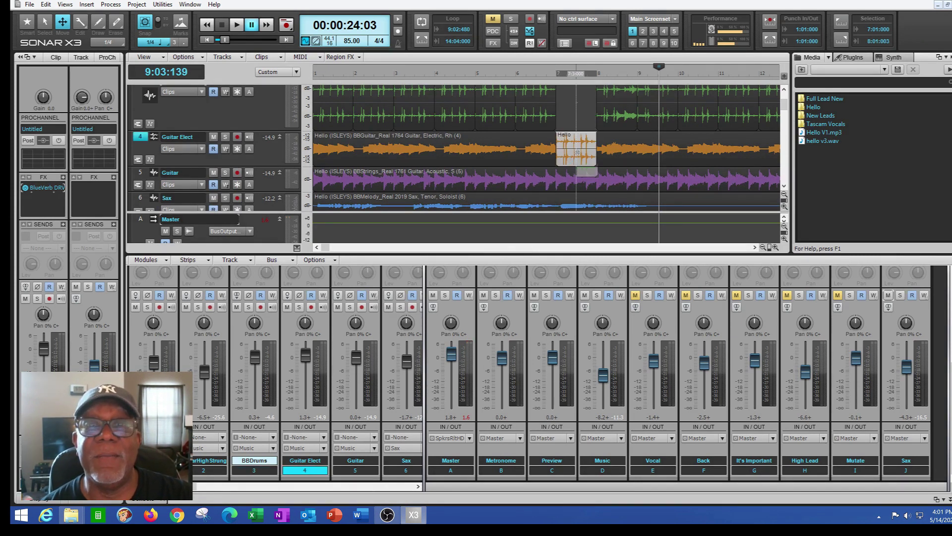
key("ctrl+z")
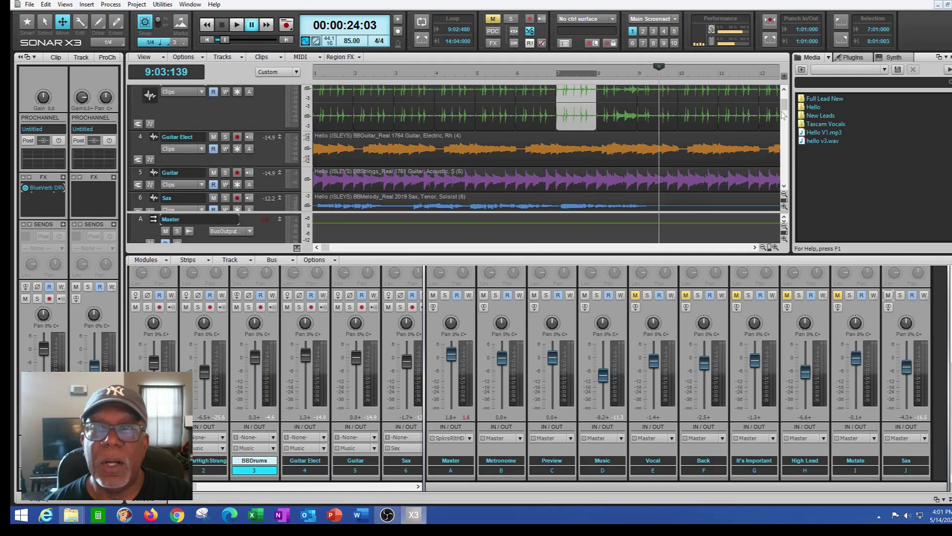
left_click_drag(783, 102, 785, 96)
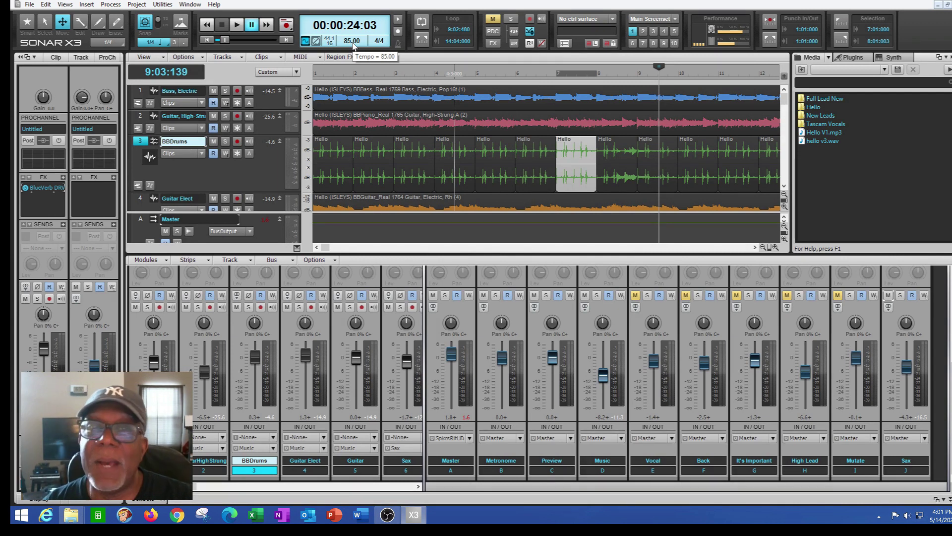
Activate the Select tool and select the Bass, Electric clip with the playhead at measure 7.
left_click(44, 22)
left_click(556, 97)
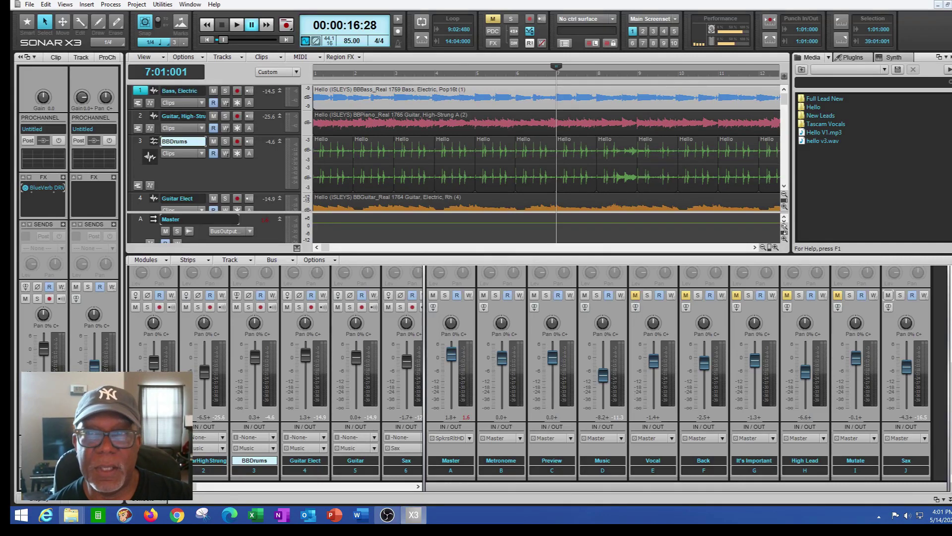
scroll(786, 190, "down", 1)
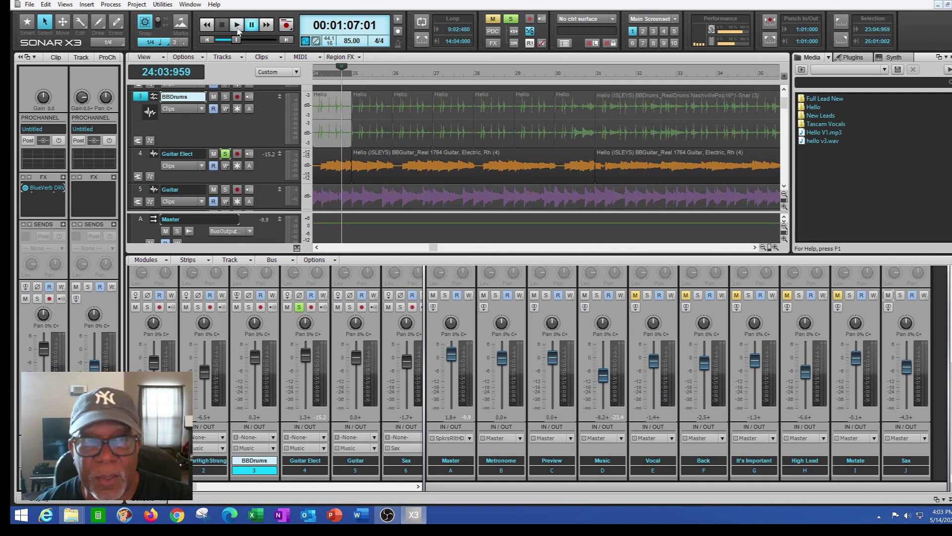
Play the soloed Guitar Elect track from measure 24 and from measure 31, selecting the measure 30 BBDrums clip between the two passes.
left_click(237, 26)
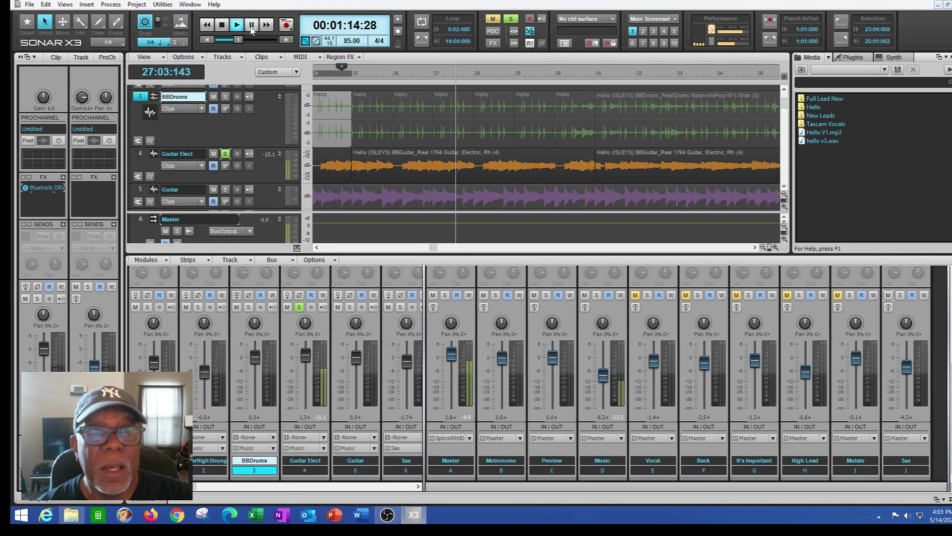
key("space")
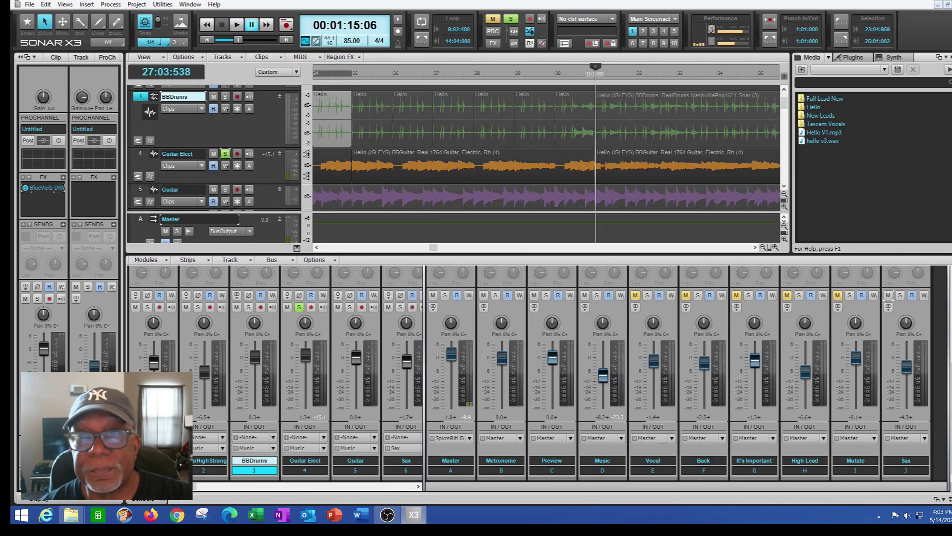
left_click_drag(592, 134, 556, 134)
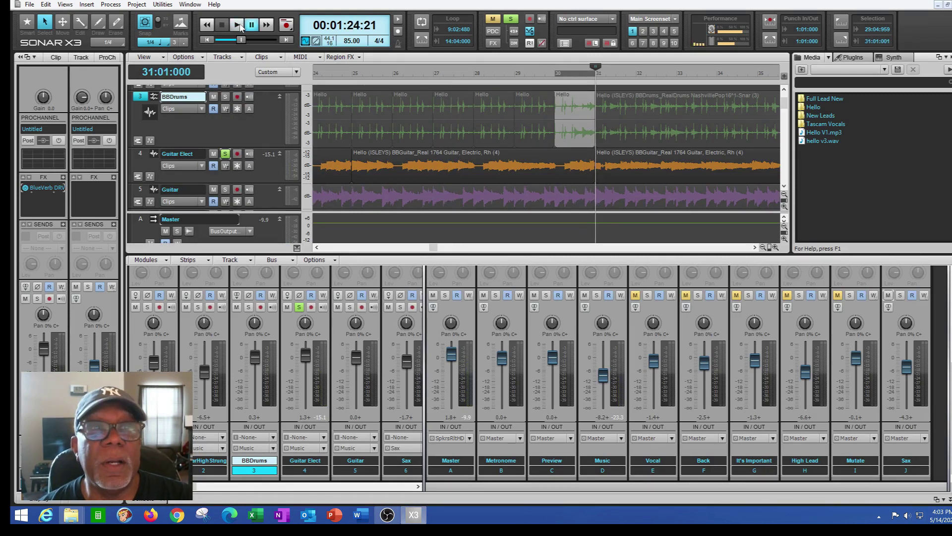
left_click(239, 25)
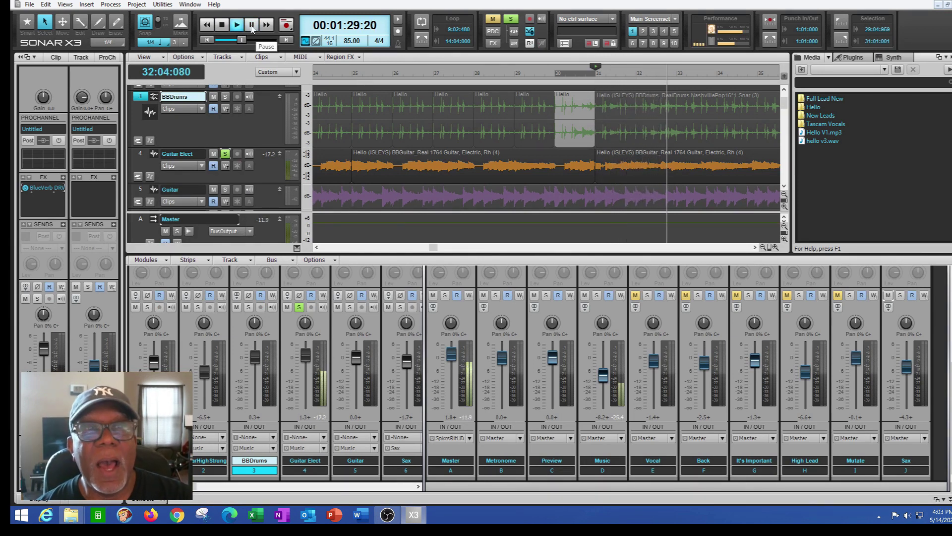
left_click(251, 25)
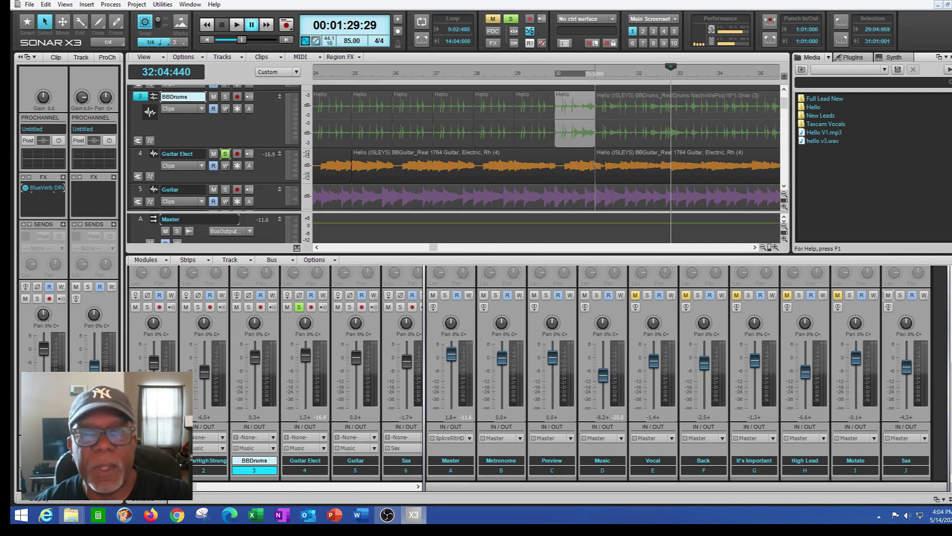
Select the Guitar Elect clip ending at measure 31 and play the soloed track from that boundary, pausing shortly after.
left_click(594, 166)
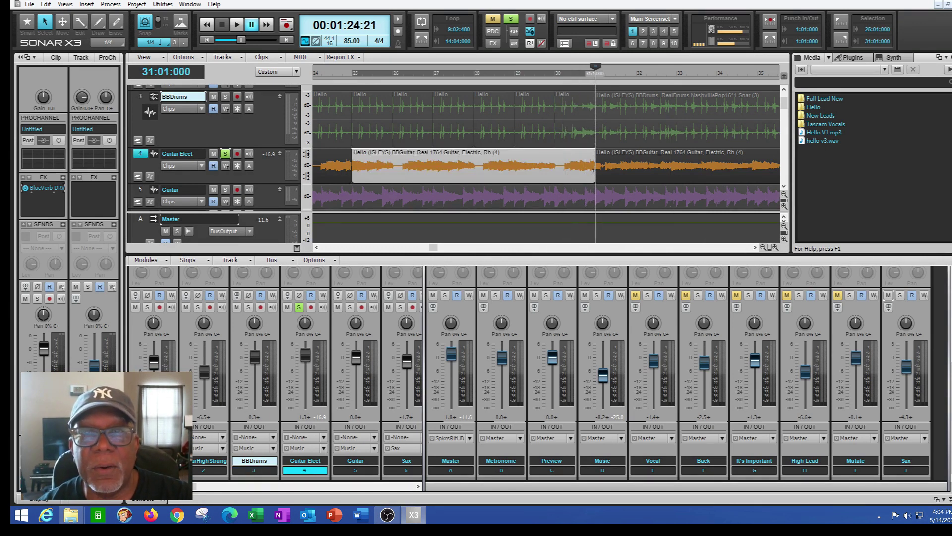
left_click(255, 29)
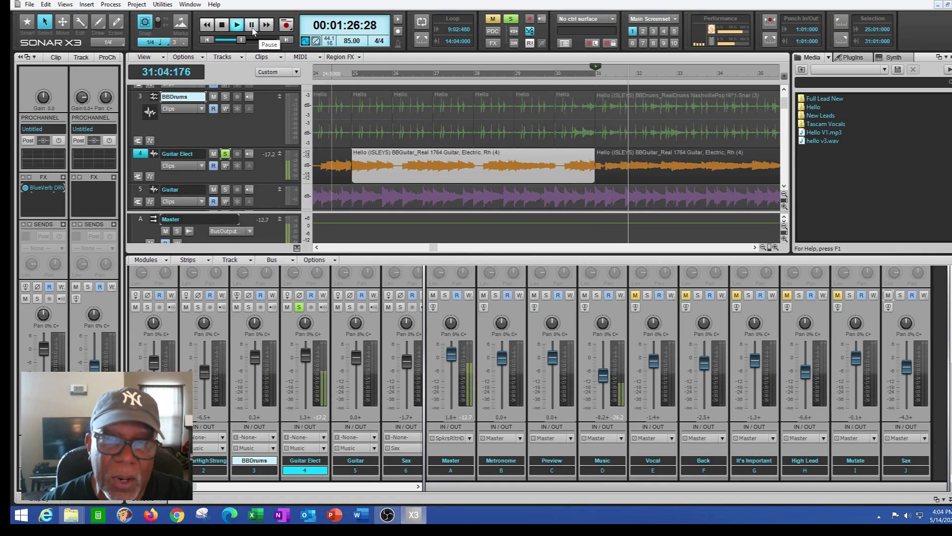
left_click(253, 31)
Unsolo the Guitar Elect track and play the mix from measure 29, pausing in measure 34.
left_click(224, 154)
left_click(256, 28)
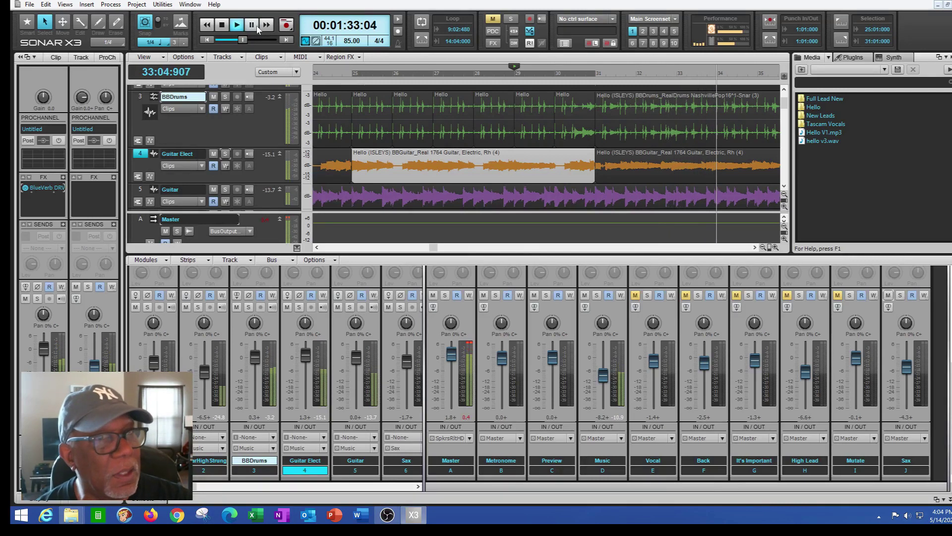
left_click(254, 26)
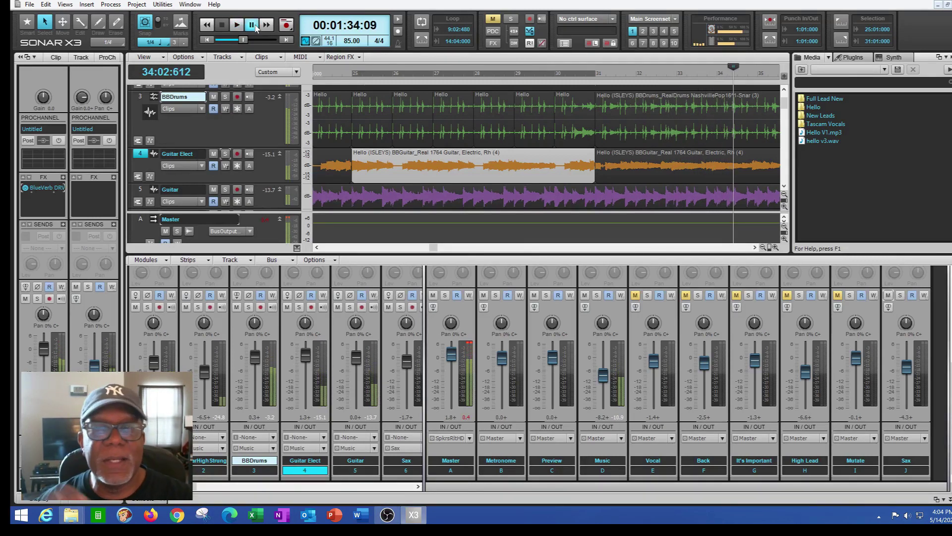
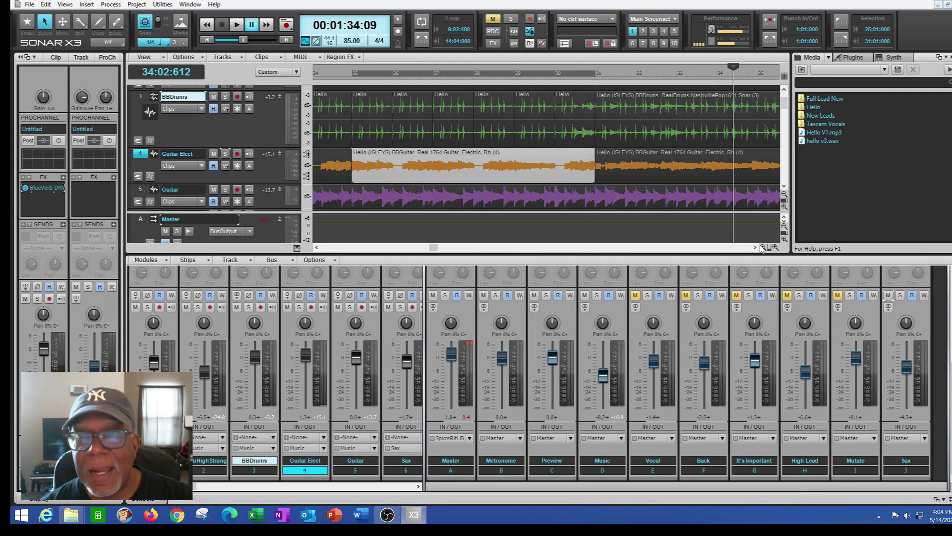
Examine the split drum, guitar and Lead Vocal clips along the arrangement from measure 31 to measure 52.
left_click(755, 247)
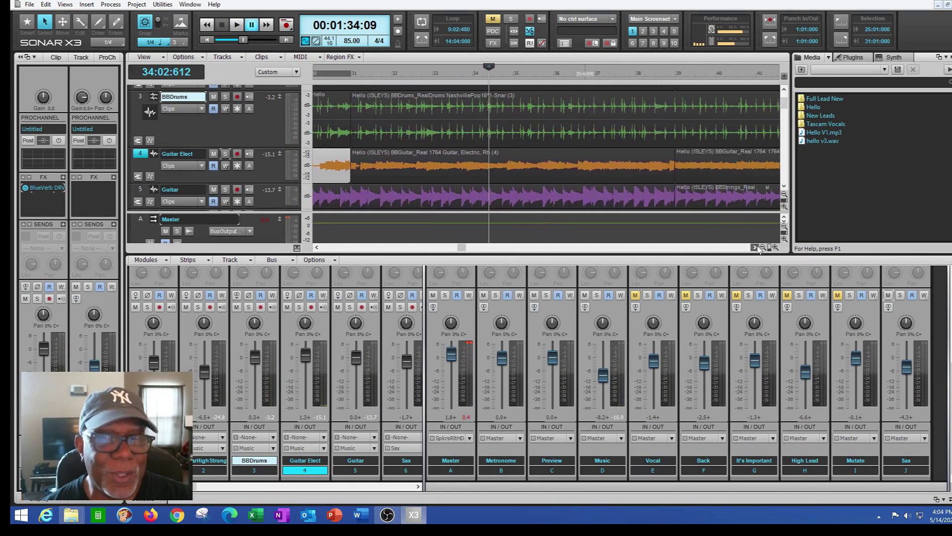
left_click_drag(757, 247, 758, 247)
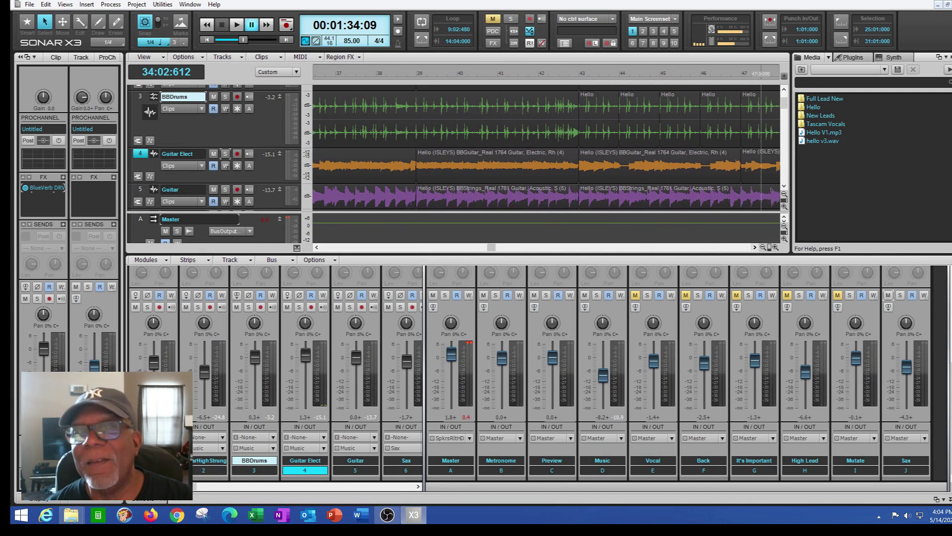
left_click_drag(786, 107, 785, 112)
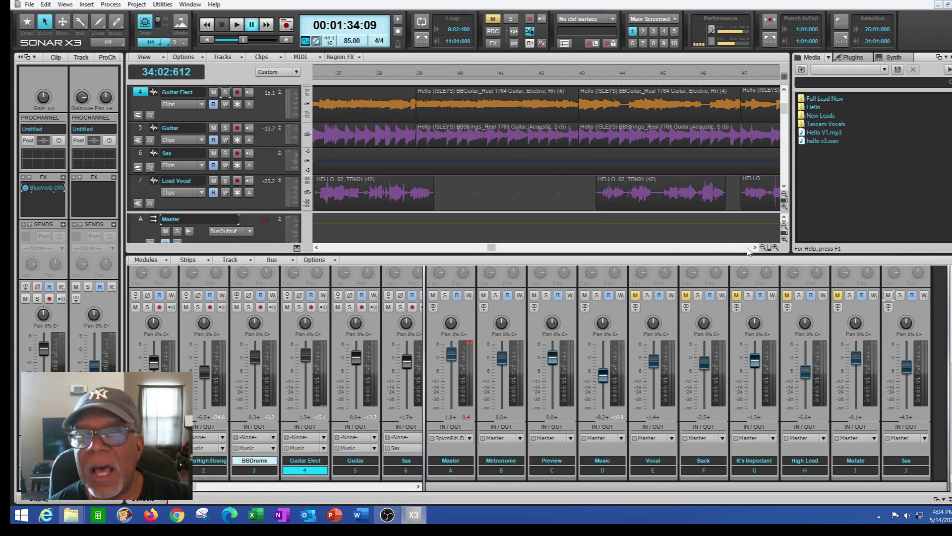
left_click_drag(755, 247, 365, 217)
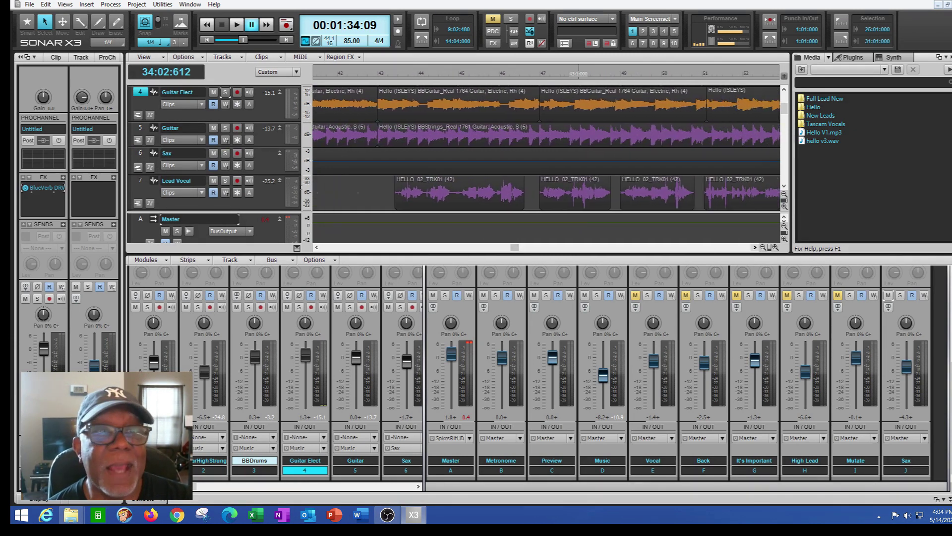
left_click_drag(786, 110, 780, 114)
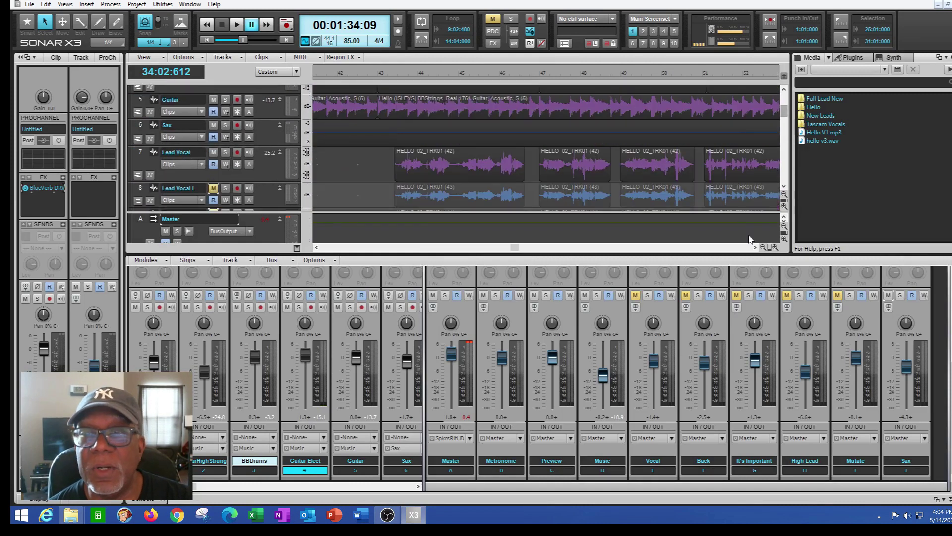
Solo the Sax track and play it from 54:04, selecting the Master bus during playback and pausing in measure 57.
left_click_drag(755, 247, 755, 247)
left_click(523, 132)
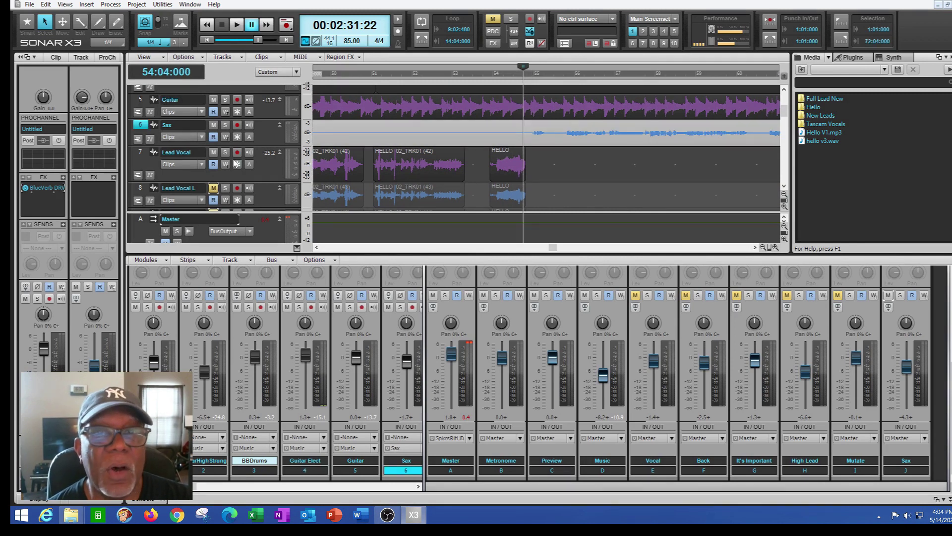
left_click(225, 125)
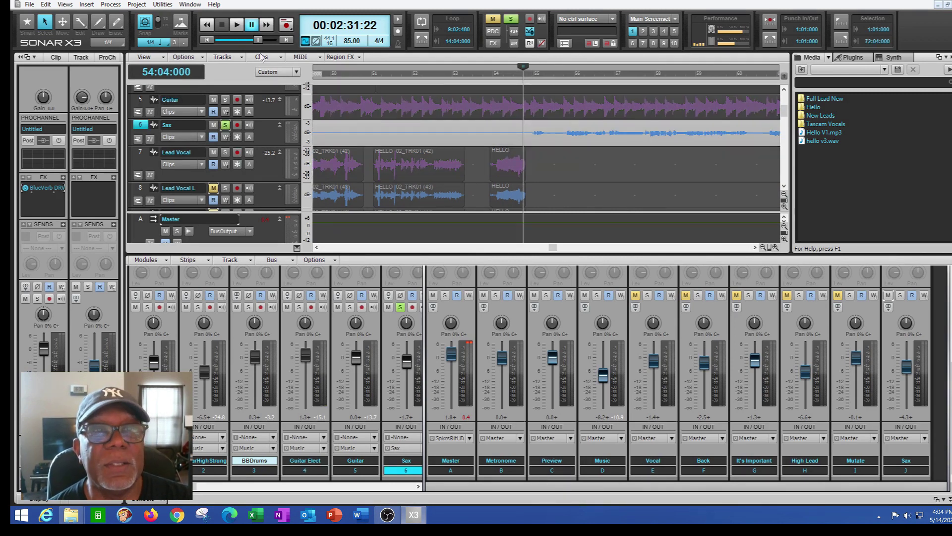
left_click(237, 26)
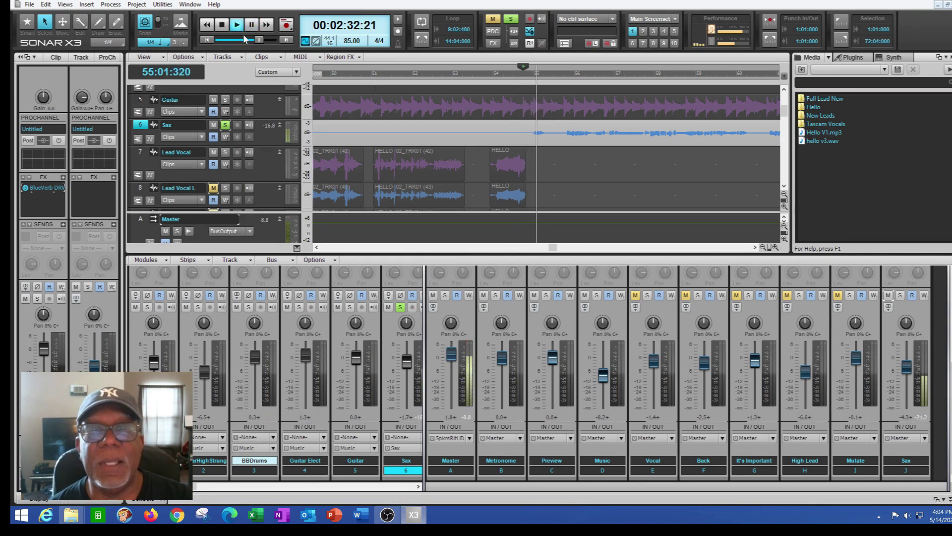
left_click(451, 461)
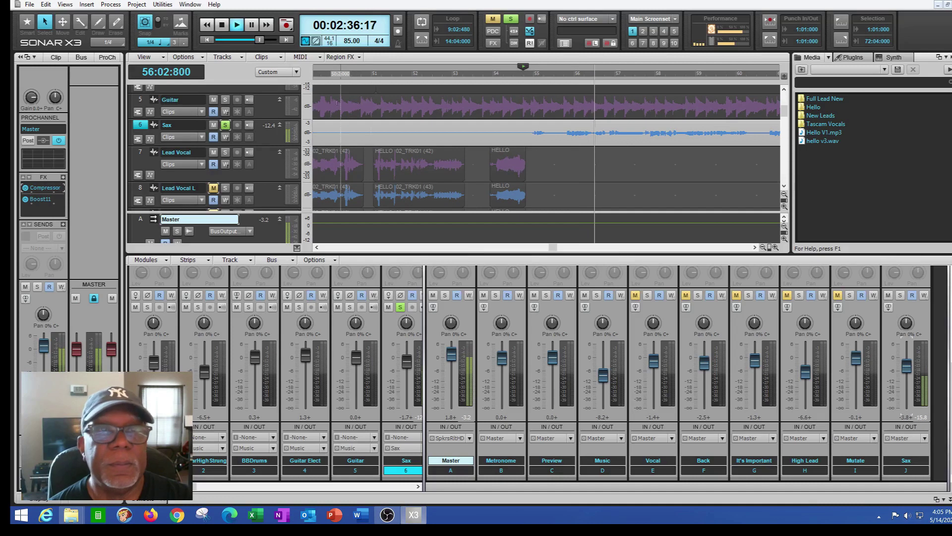
left_click(253, 25)
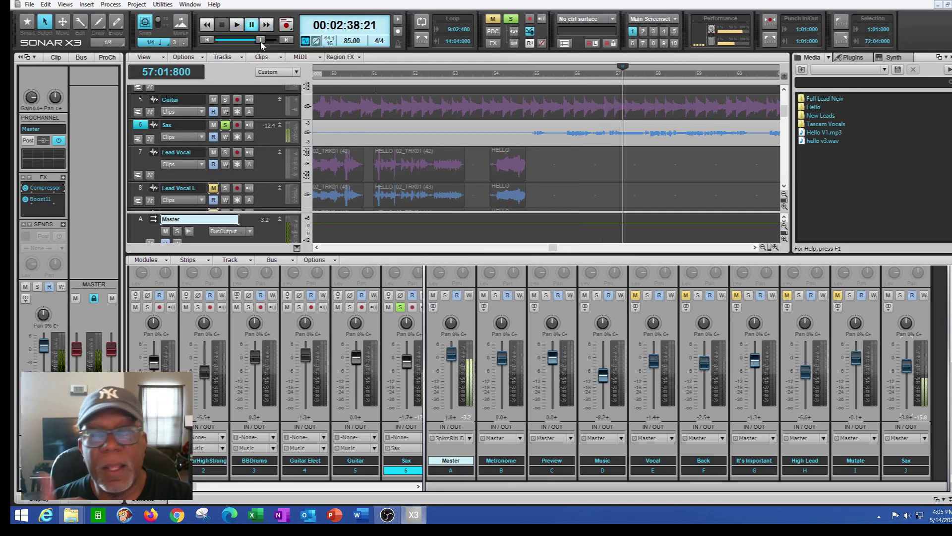
Open the BREVERB 2 effect on the Sax track to examine its Hall reverb settings, and close it.
left_click(889, 327)
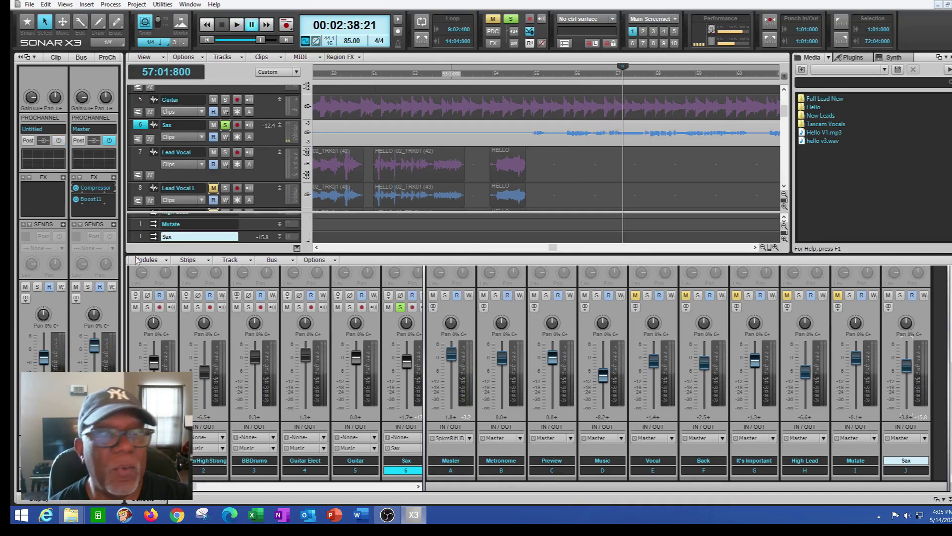
left_click(269, 138)
double_click(45, 188)
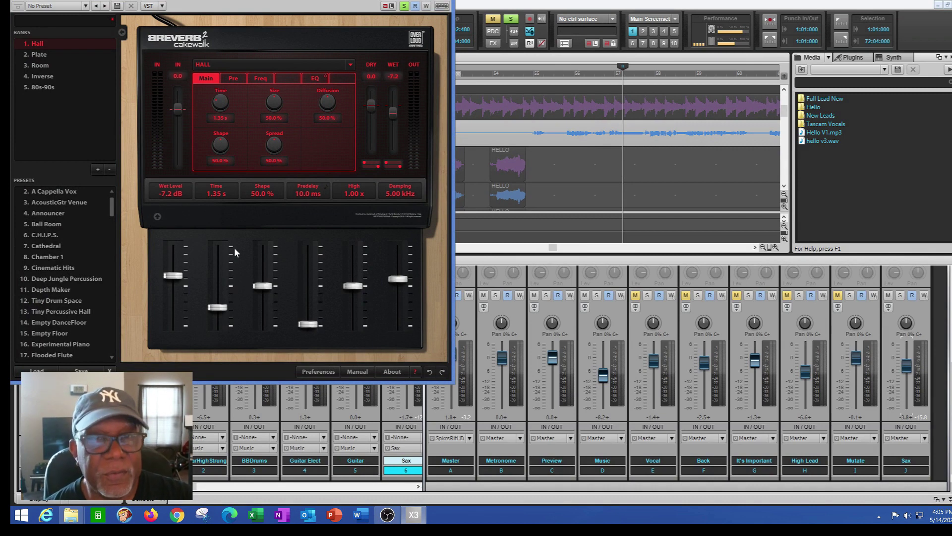
left_click(441, 2)
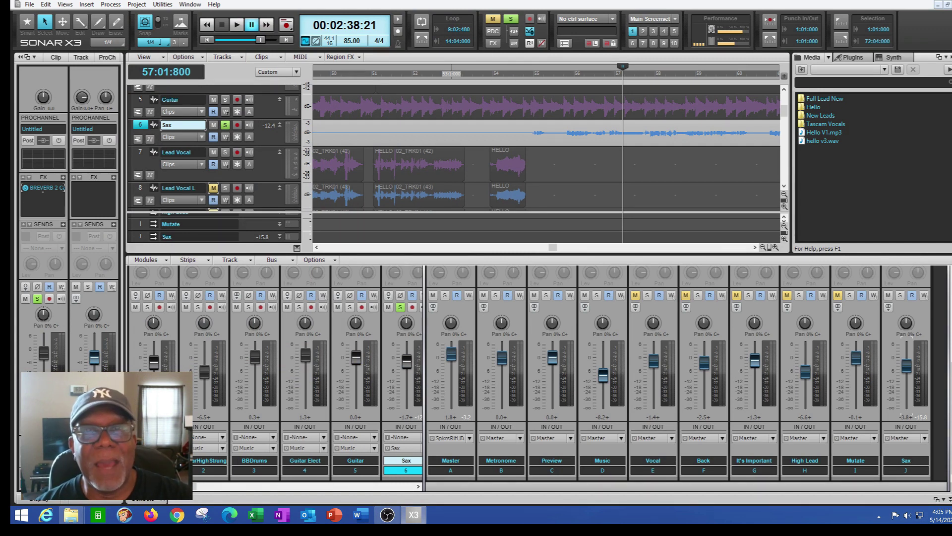
Replay the soloed Sax track from 54:04 with its reverb, pausing in measure 56.
left_click(523, 73)
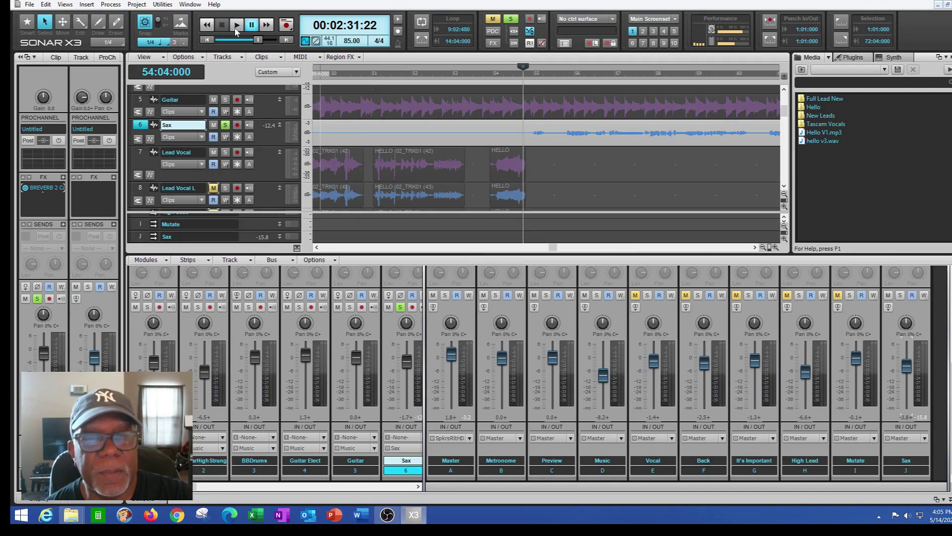
left_click(236, 26)
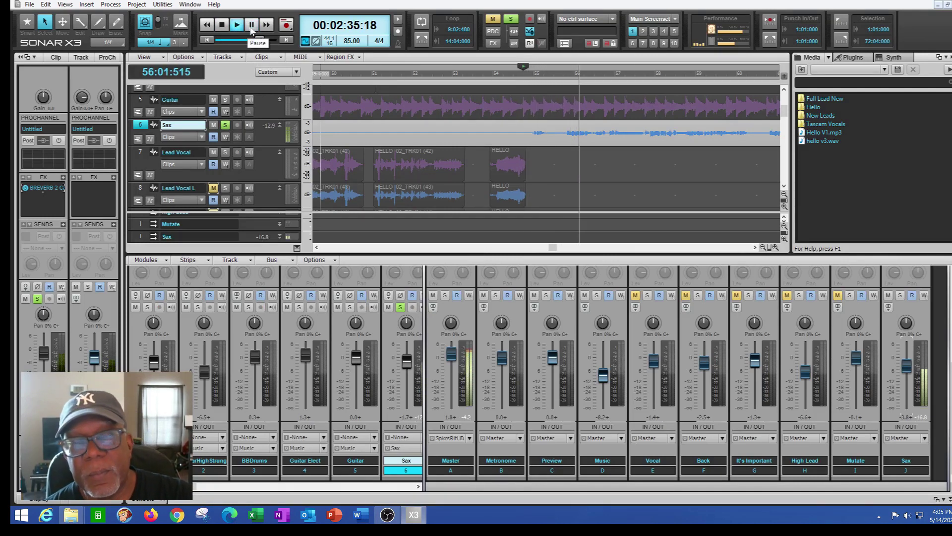
left_click(250, 30)
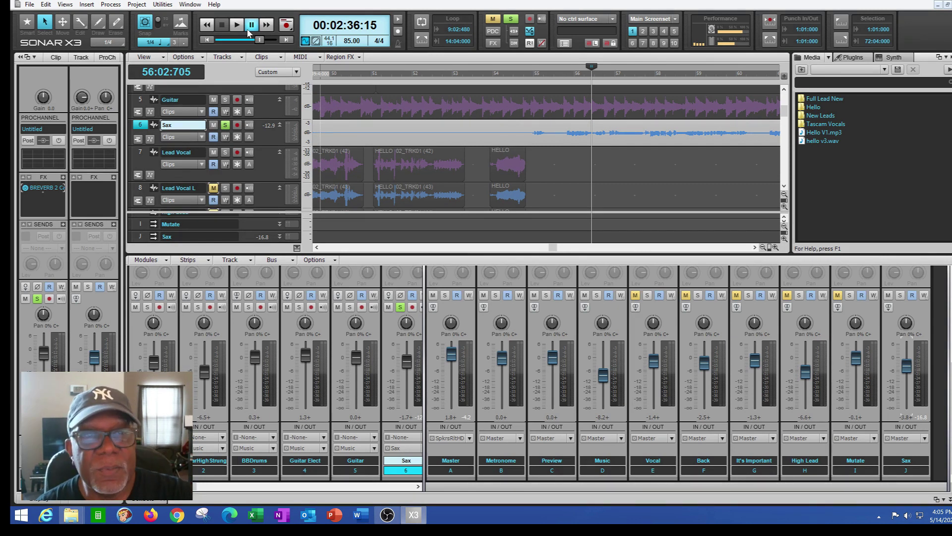
Unsolo the Sax track and play the mix from measure 54, pausing in measure 57.
left_click(225, 125)
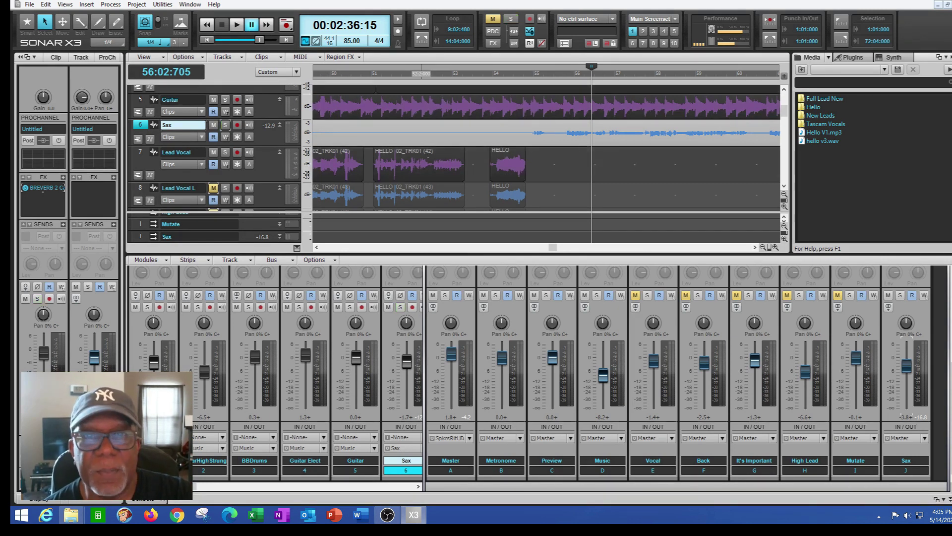
left_click(492, 72)
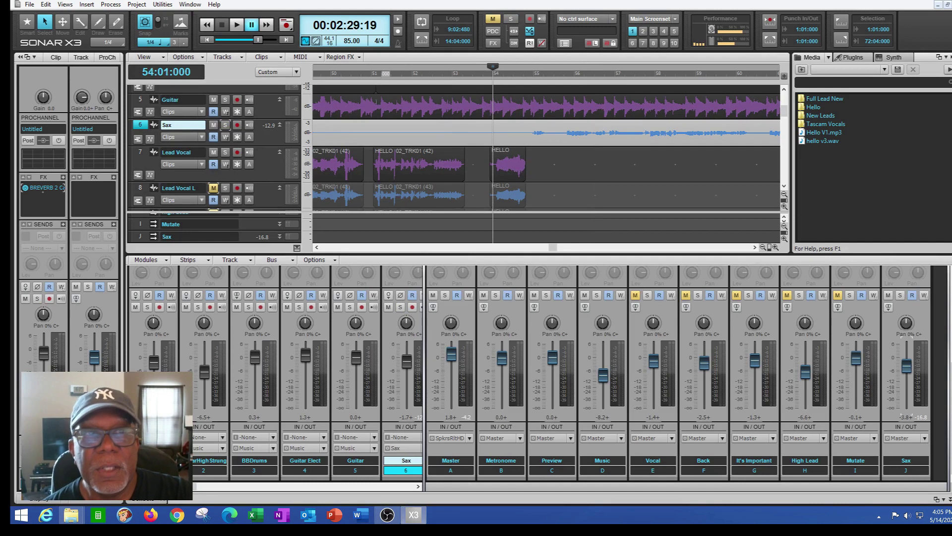
left_click(238, 25)
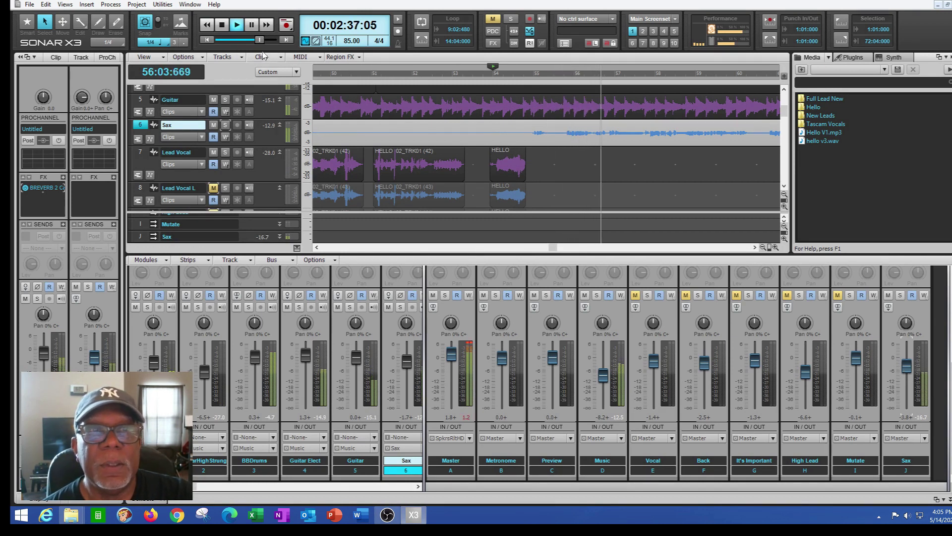
left_click(252, 27)
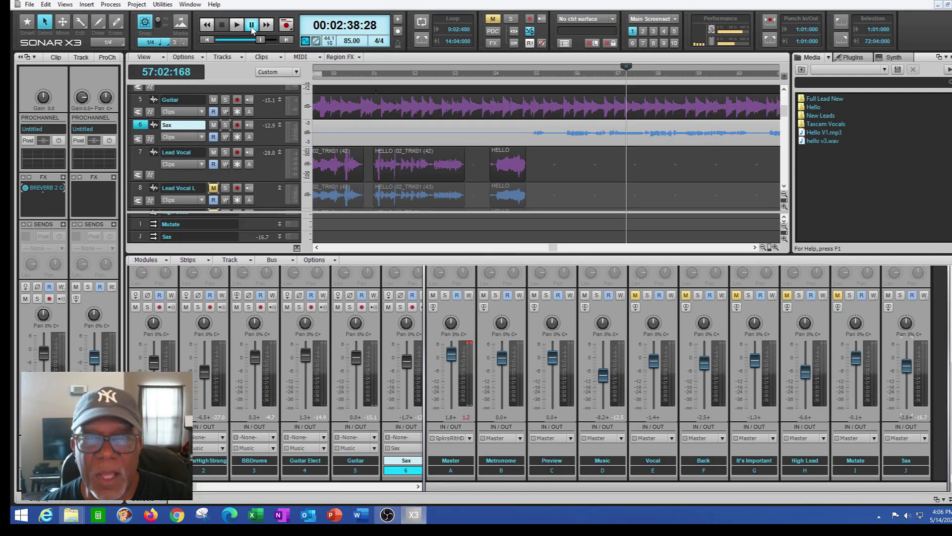
View the short Sax clips beyond measure 73 and play the song's intro from 3:02, pausing in measure 4.
left_click_drag(552, 250, 639, 245)
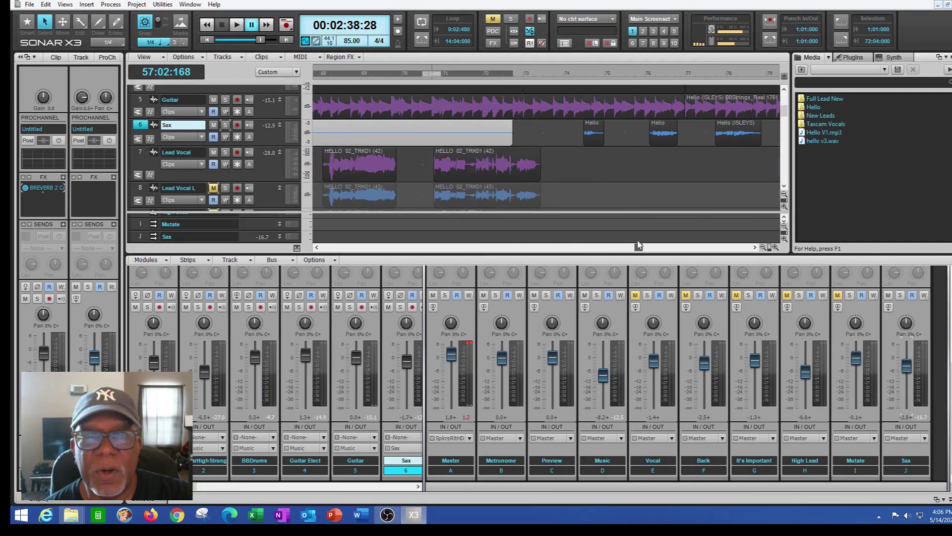
left_click(557, 142)
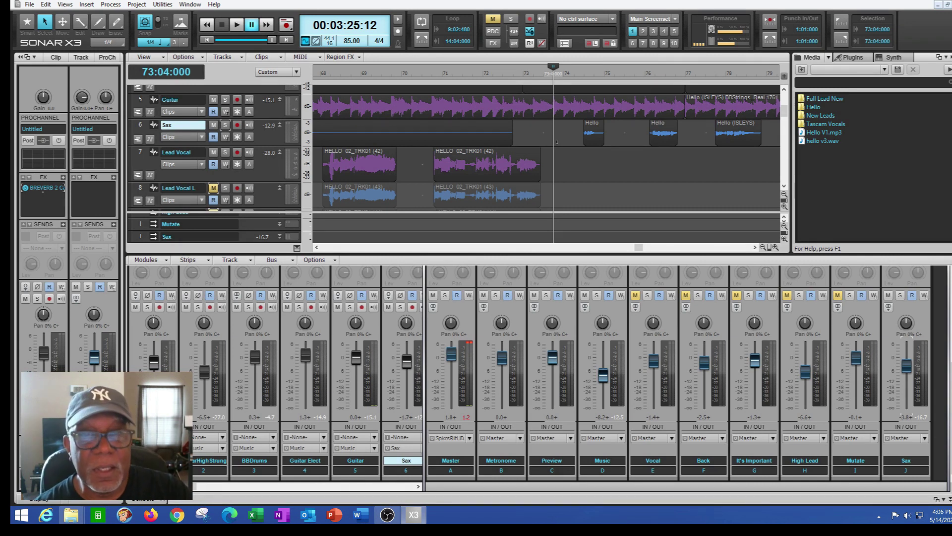
left_click(316, 247)
left_click_drag(316, 247, 334, 253)
left_click(406, 170)
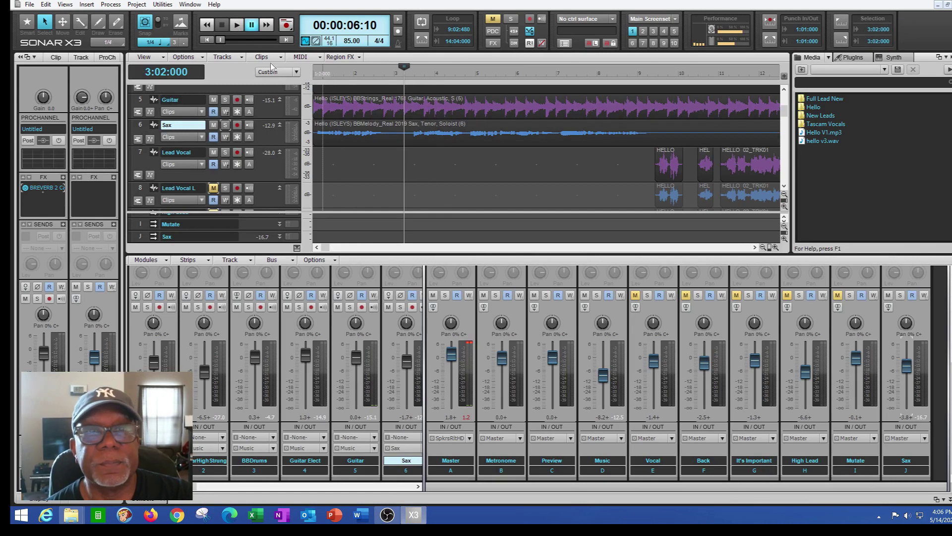
key("space")
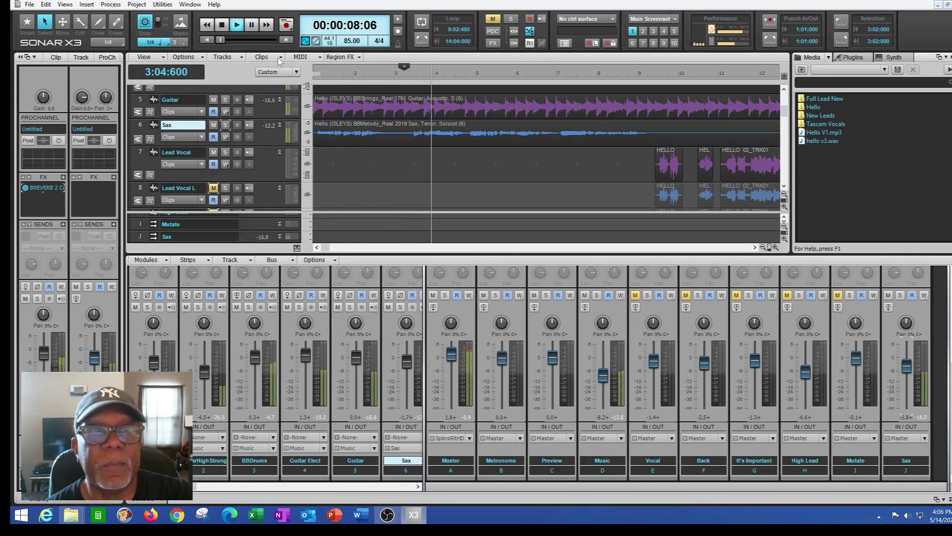
left_click(252, 26)
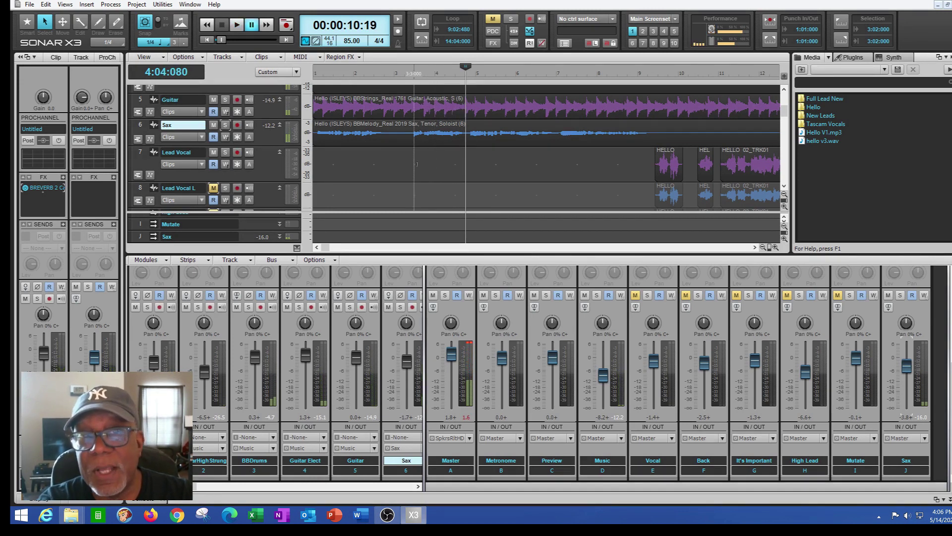
Play the ending from 73:04 to hear the short Sax clips, pausing in measure 77.
left_click_drag(327, 248, 646, 243)
left_click(489, 73)
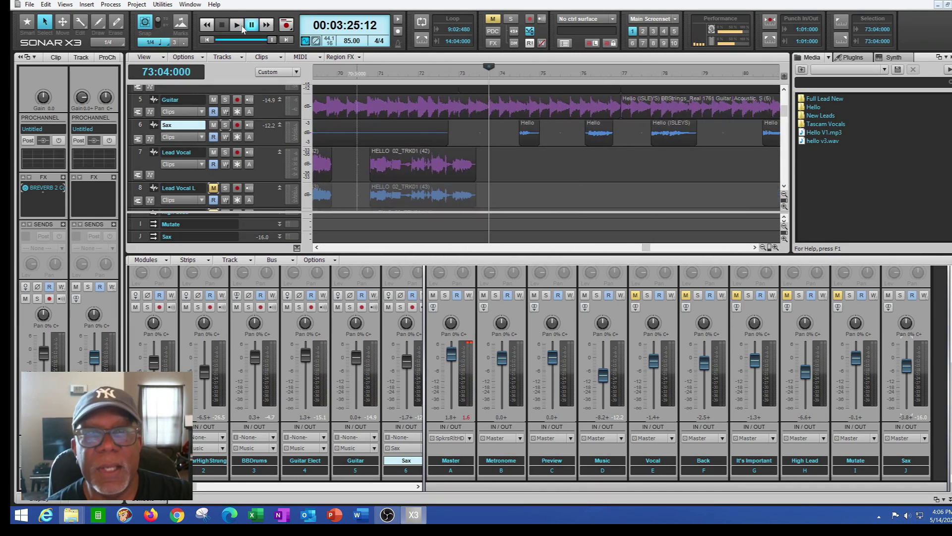
left_click(241, 28)
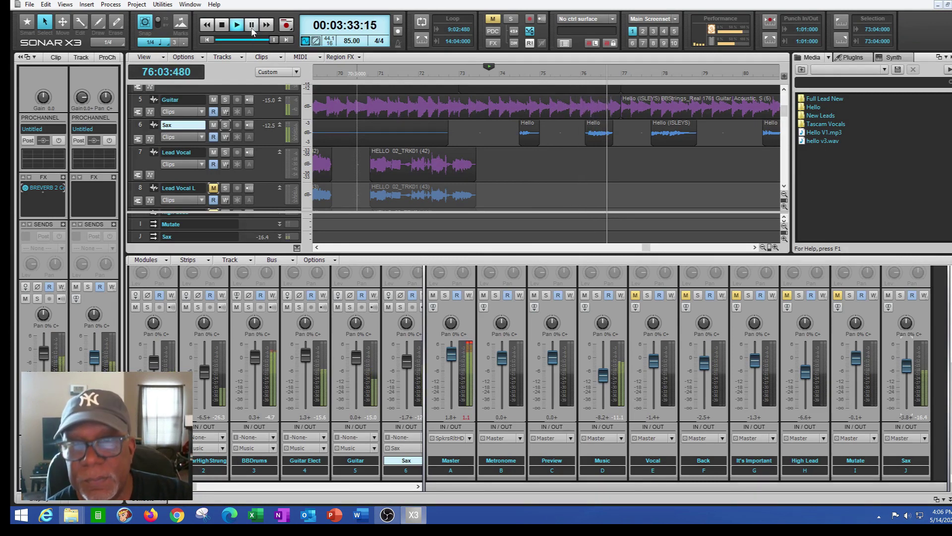
left_click(252, 27)
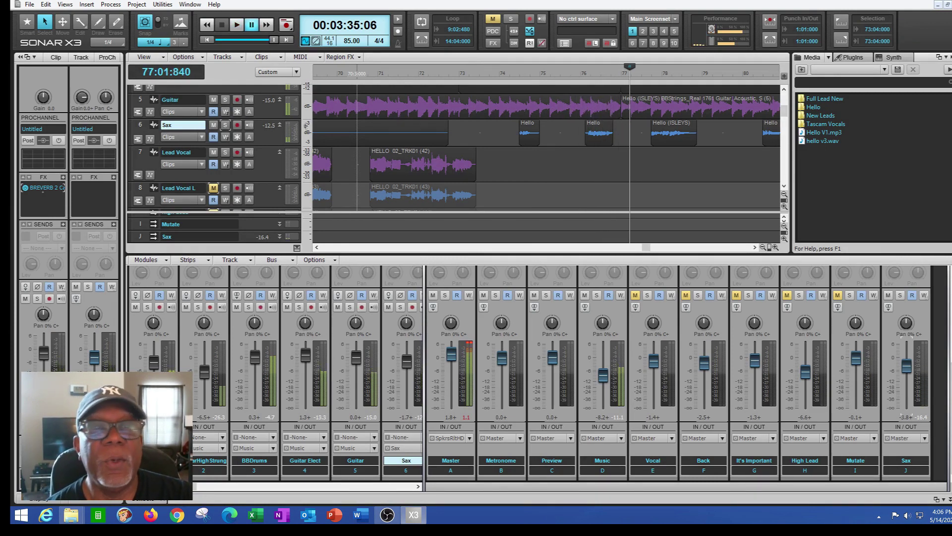
Unmute the Lead Vocal L track and the muted Vocal, Back, It's Important, High Lead and Mutate buses.
left_click(213, 189)
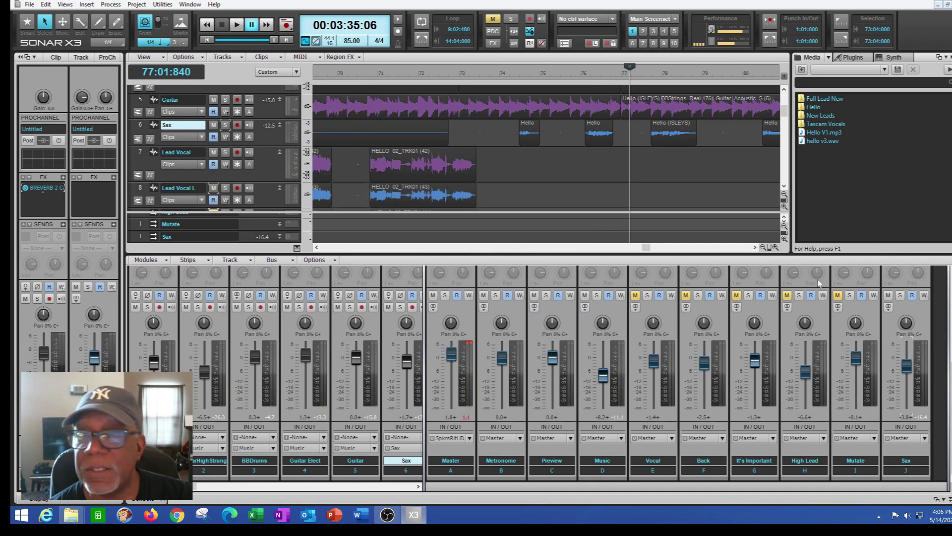
left_click(838, 296)
left_click(787, 296)
left_click(738, 296)
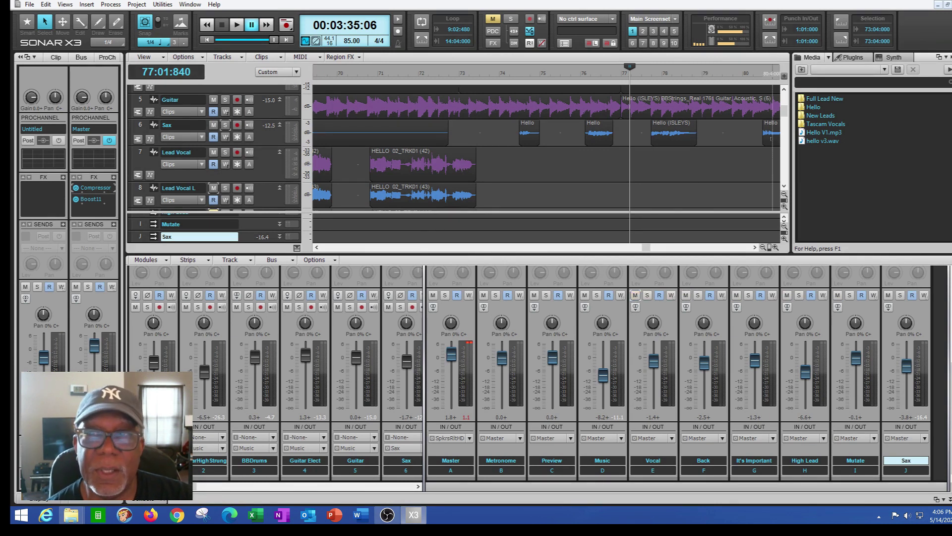
Unmute the Don't Chg C track 11 and the Lead Harmony L track 10.
left_click_drag(784, 110, 784, 124)
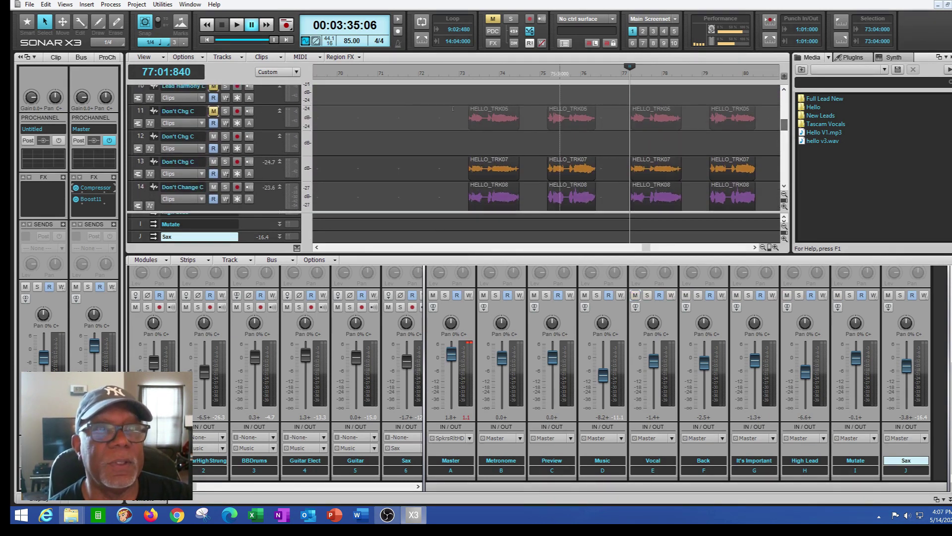
left_click(214, 112)
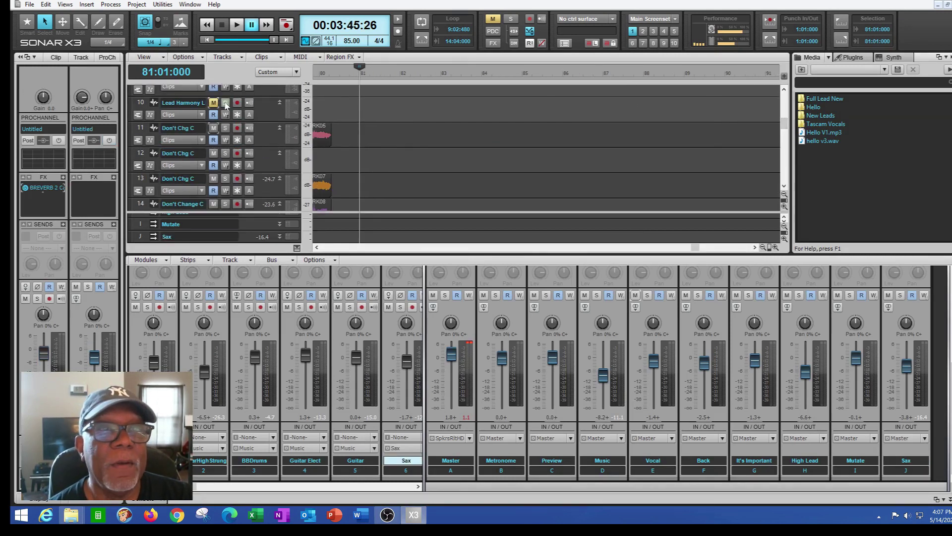
left_click(214, 102)
Check the remaining backing vocal tracks for mutes and play the ending from 73:02, pausing in measure 82.
mouse_move(785, 128)
left_mouse_down()
mouse_move(785, 100)
mouse_move(785, 136)
left_mouse_up()
left_click_drag(699, 248, 636, 255)
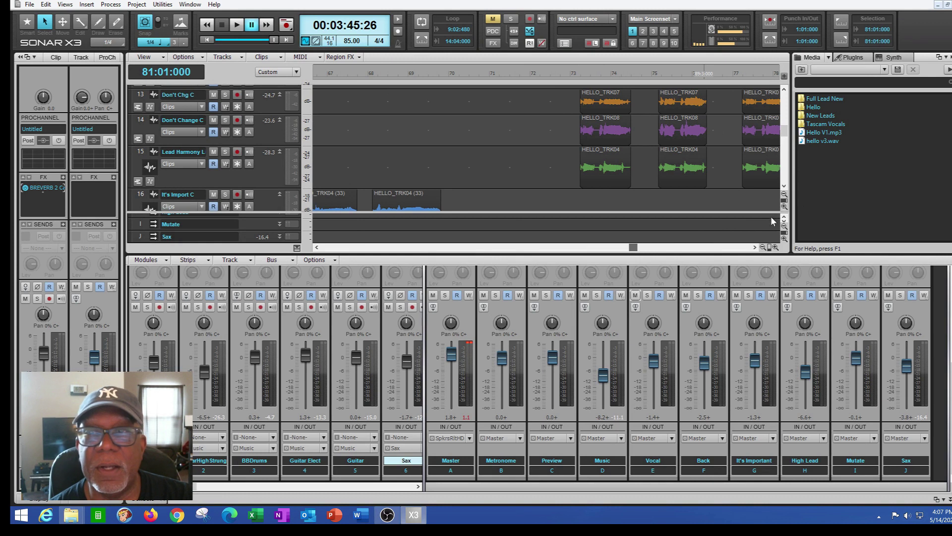
left_click_drag(786, 133, 785, 113)
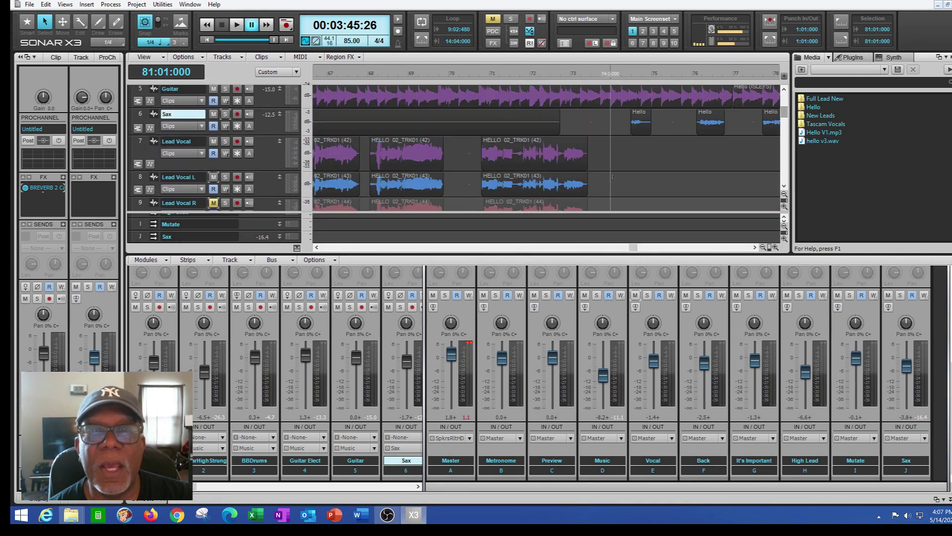
left_click(579, 119)
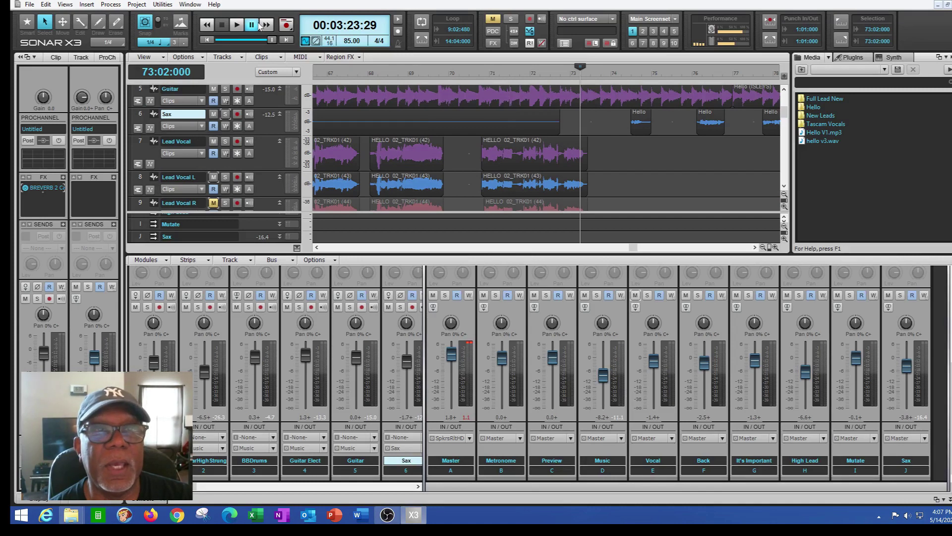
key("space")
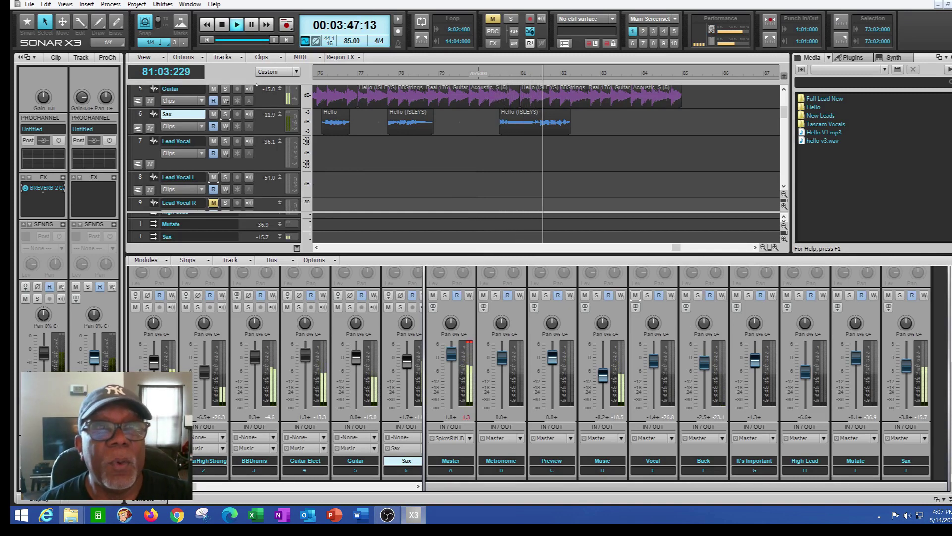
left_click(252, 25)
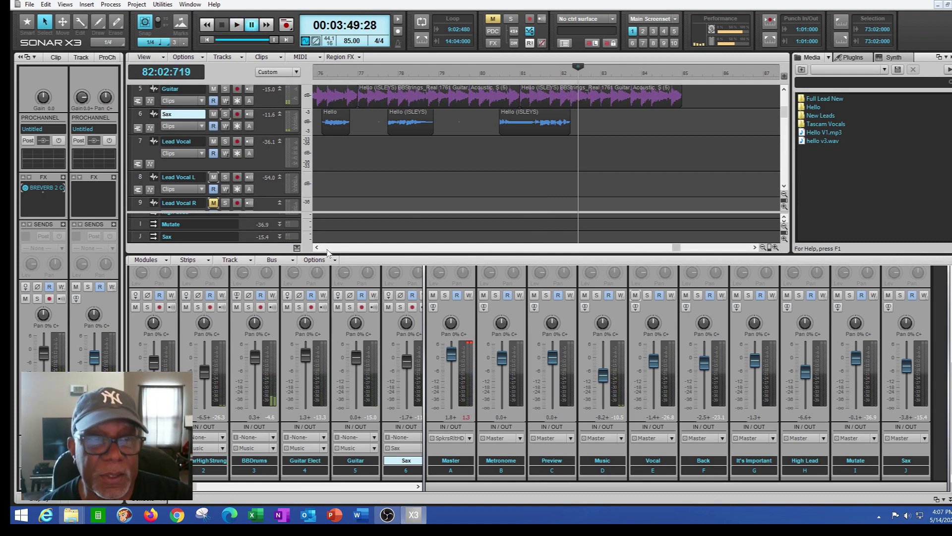
Unmute the Lead Vocal R track and look over the instrument and vocal tracks around measures 44 to 55.
left_click(213, 203)
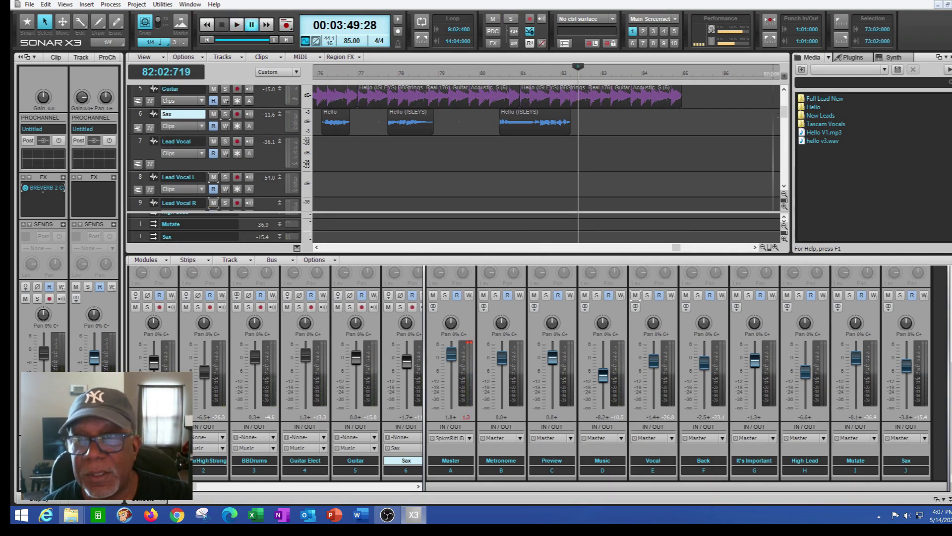
mouse_move(783, 117)
left_mouse_down()
mouse_move(786, 141)
mouse_move(786, 112)
left_mouse_up()
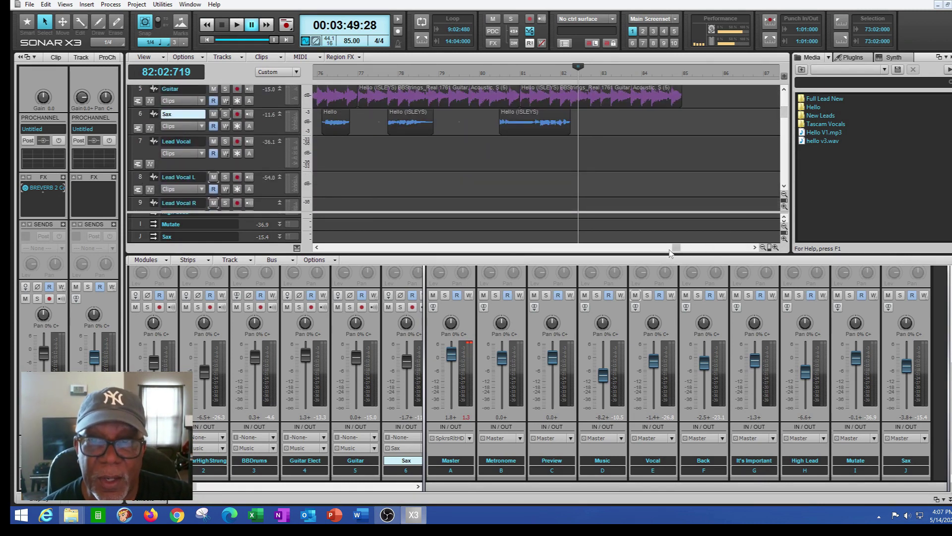
left_click_drag(673, 247, 527, 246)
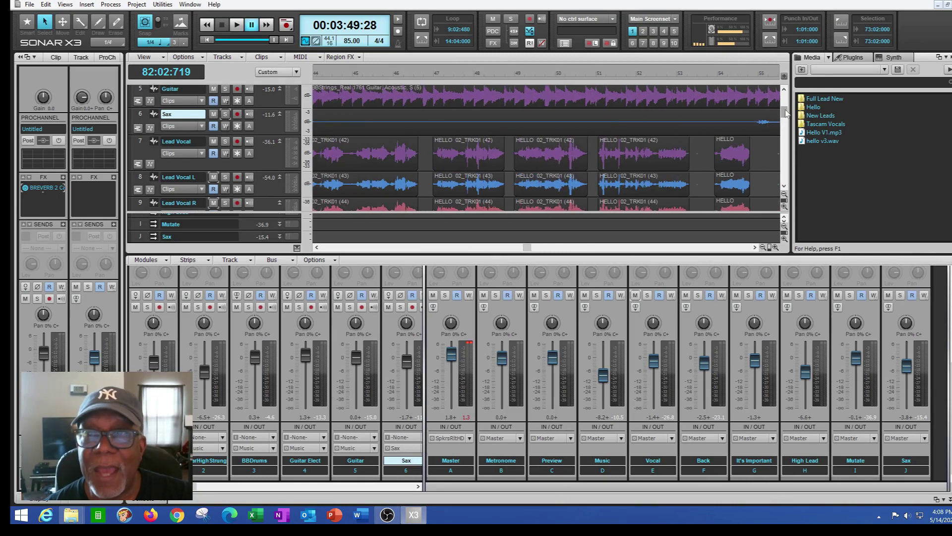
scroll(785, 113, "up", 5)
left_click(785, 187)
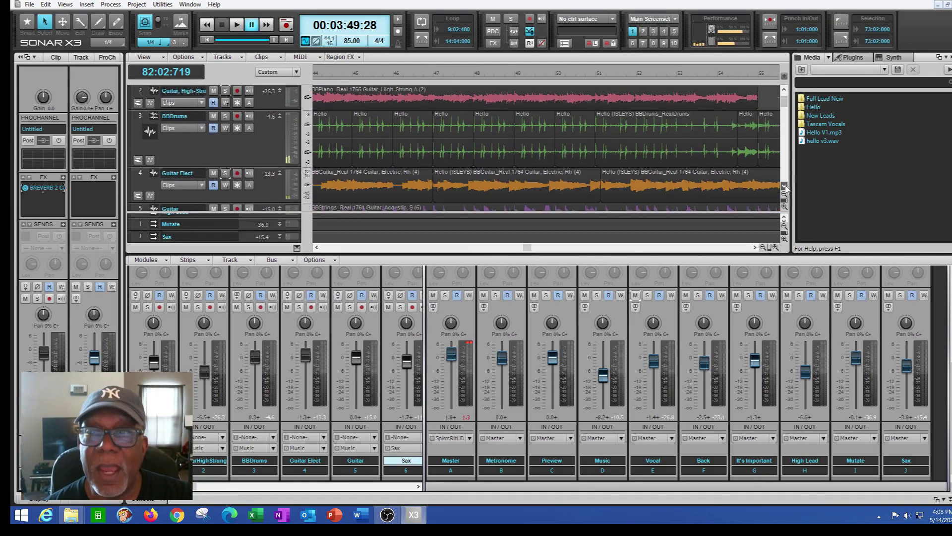
scroll(785, 188, "down", 5)
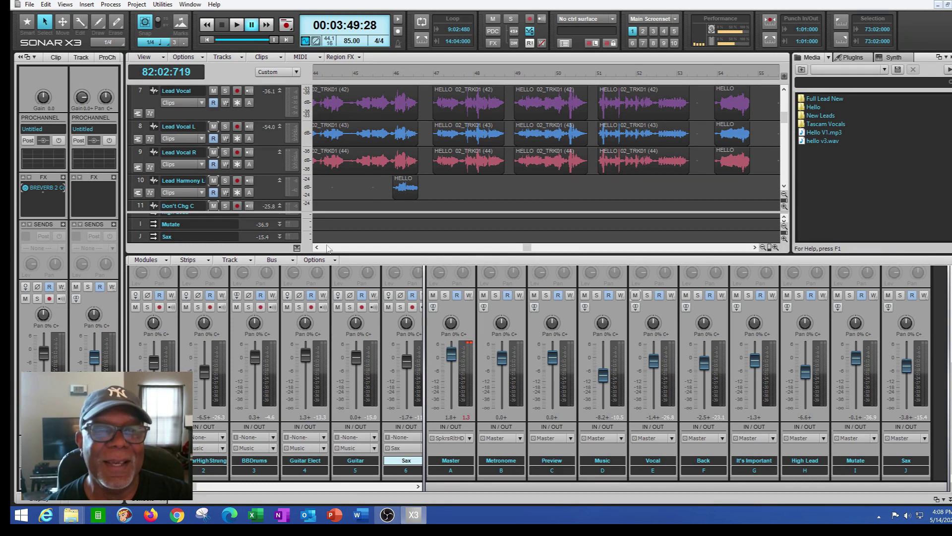
Solo the Vocal bus with the playhead at 20:01 and select the Lead Vocal track.
left_click_drag(527, 247, 410, 250)
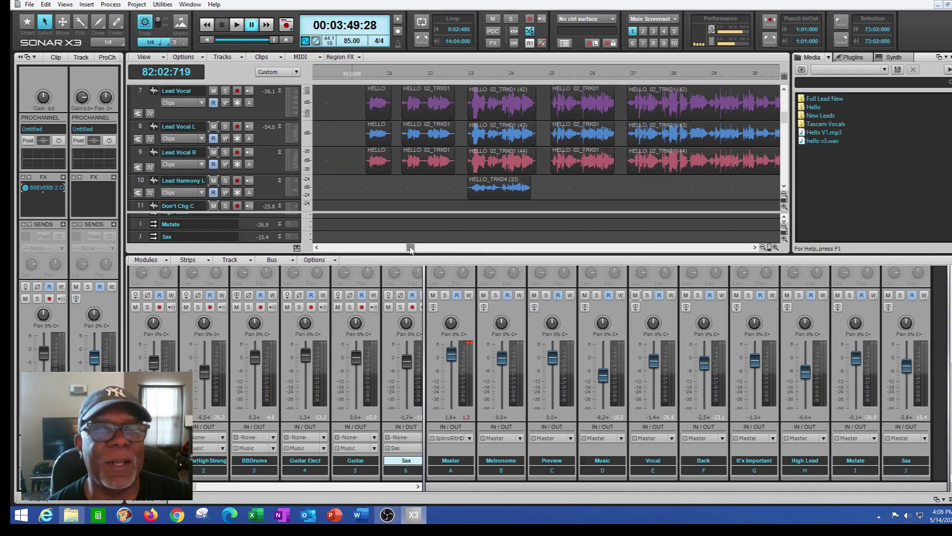
left_click(342, 101)
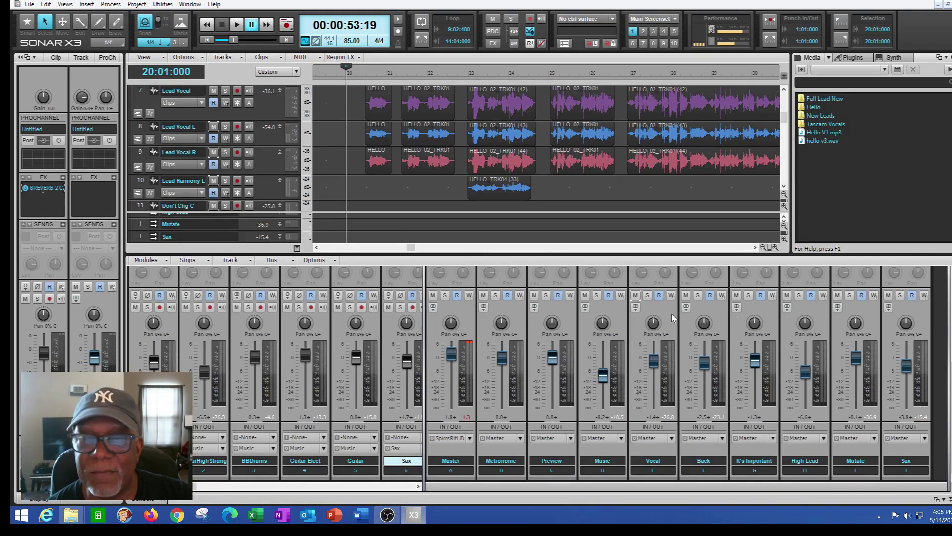
left_click(647, 296)
left_click(273, 111)
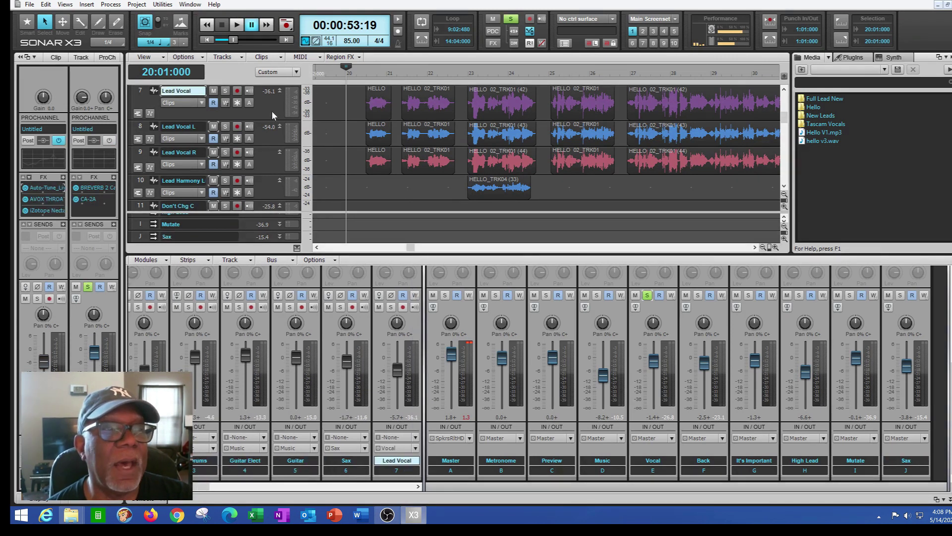
Open the iZotope Nectar effect on the Lead Vocal track, examine its preset and EQ settings, and close it.
double_click(57, 213)
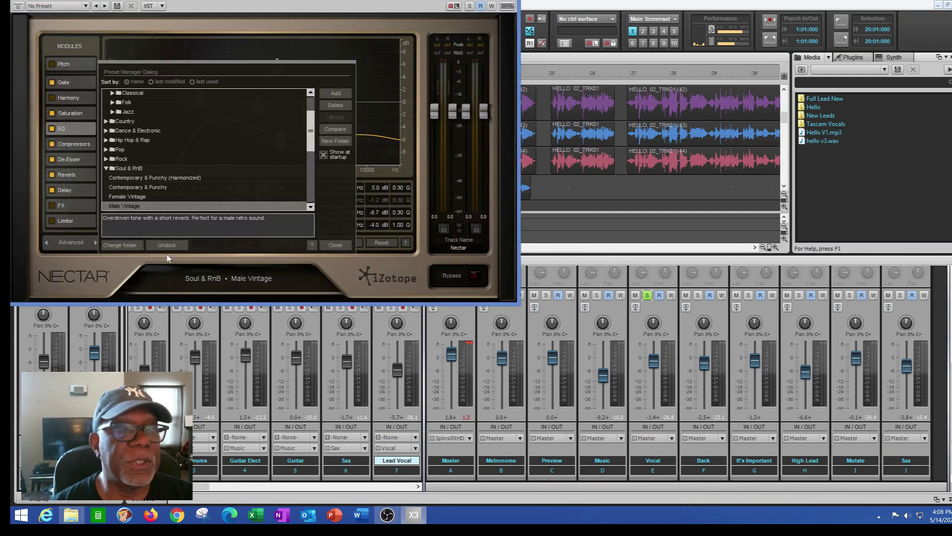
left_click(342, 246)
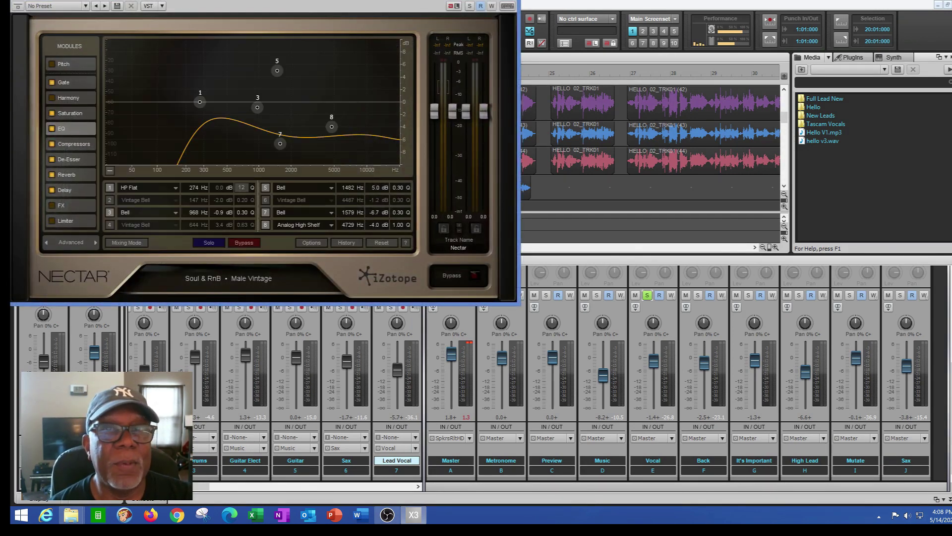
key("Escape")
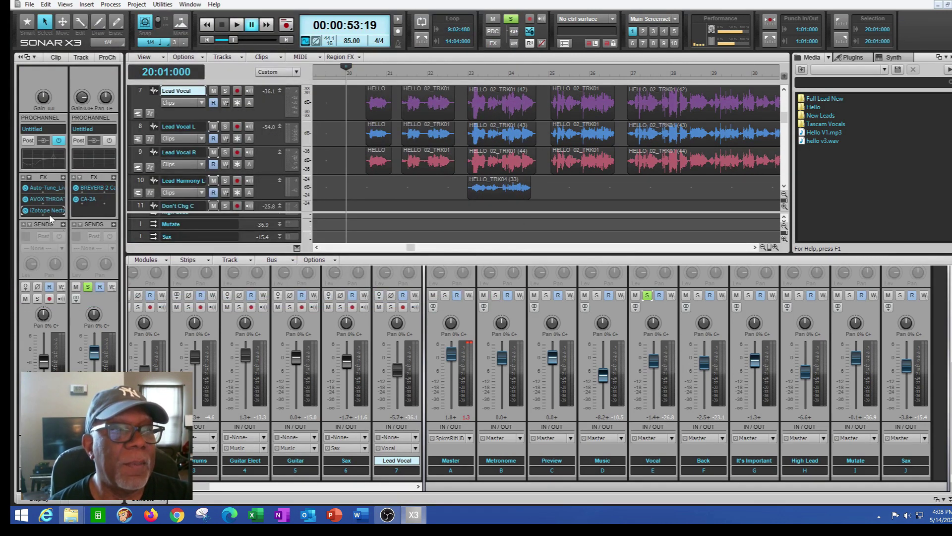
Open the CA-2A leveling amplifier on the Lead Vocal track to examine its settings, and close it.
scroll(51, 215, "down", 1)
double_click(45, 210)
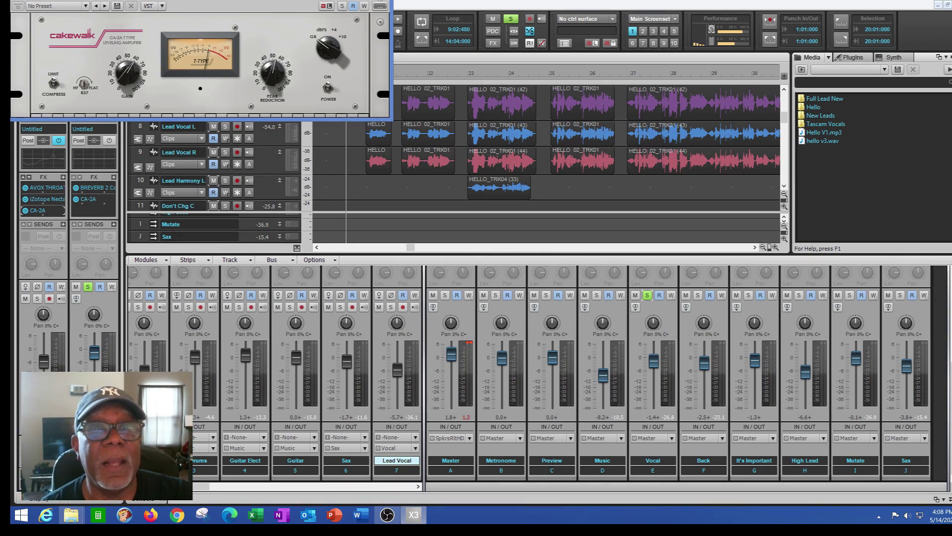
left_click(380, 6)
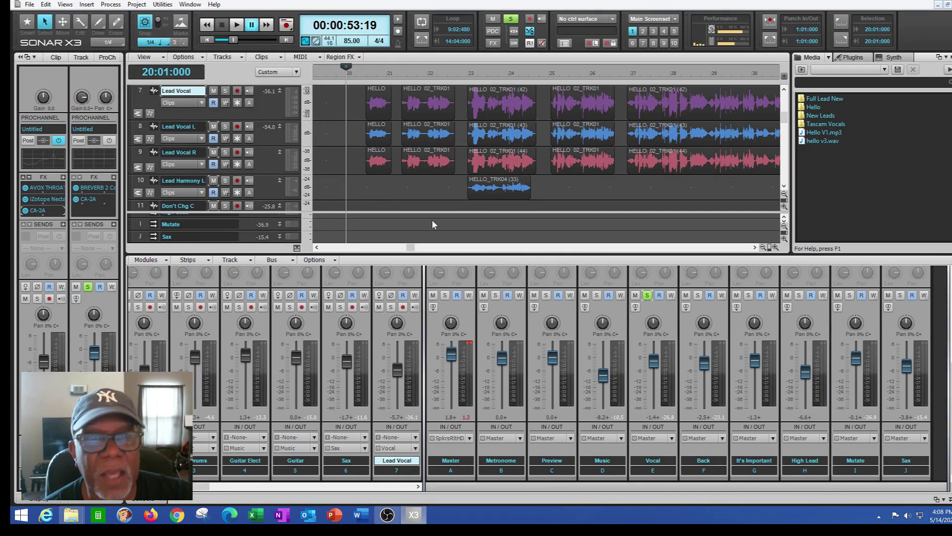
Play the soloed vocals from 20:01 and pause in measure 24.
left_click(237, 25)
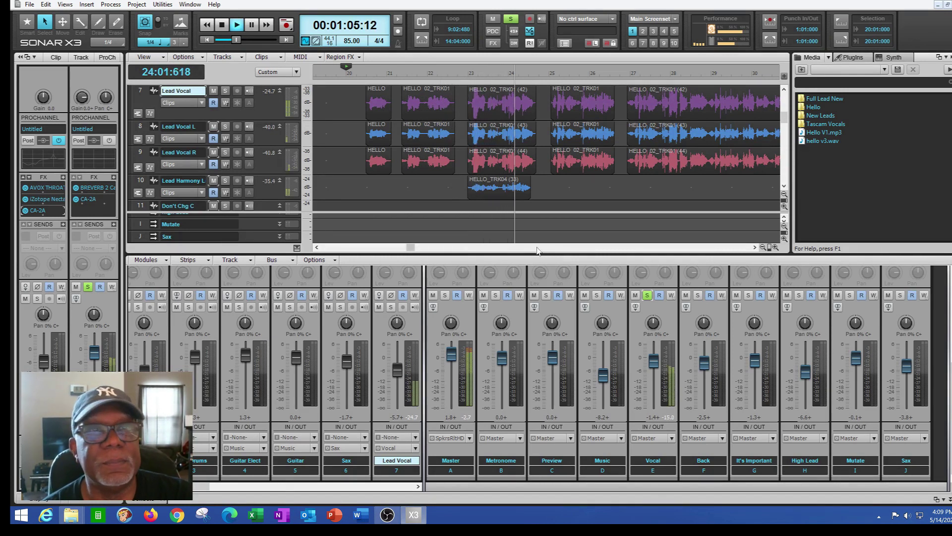
left_click(252, 26)
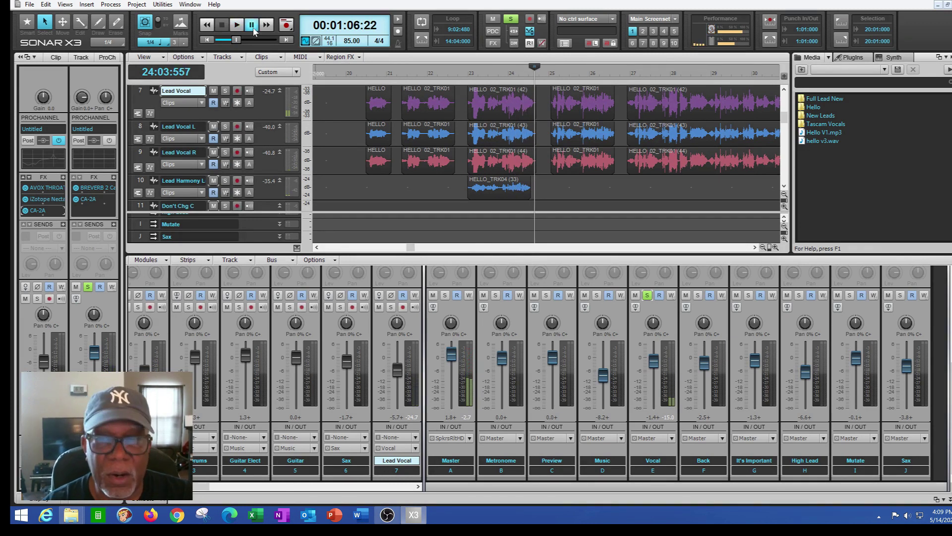
Unsolo the Vocal bus and play the full mix from 20:01, pausing in measure 24.
left_click(351, 140)
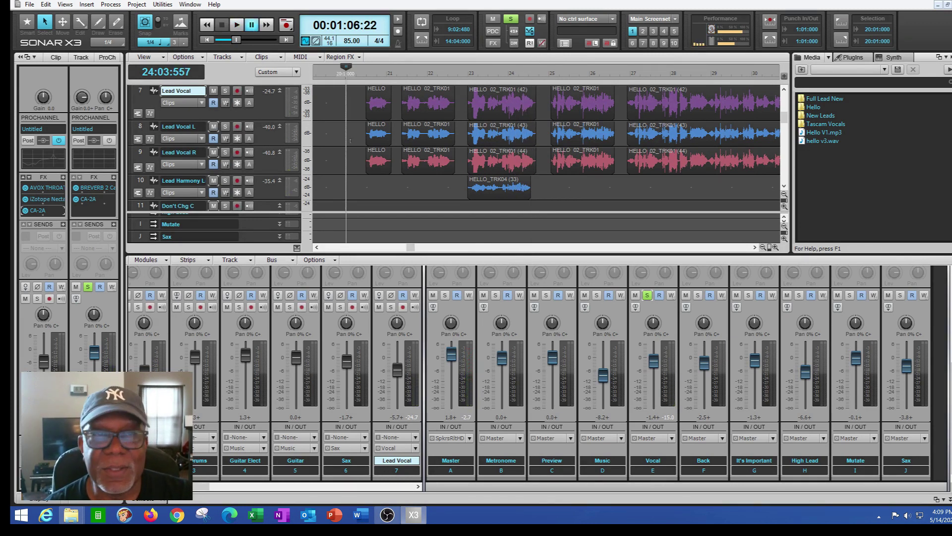
left_click(646, 295)
left_click(238, 26)
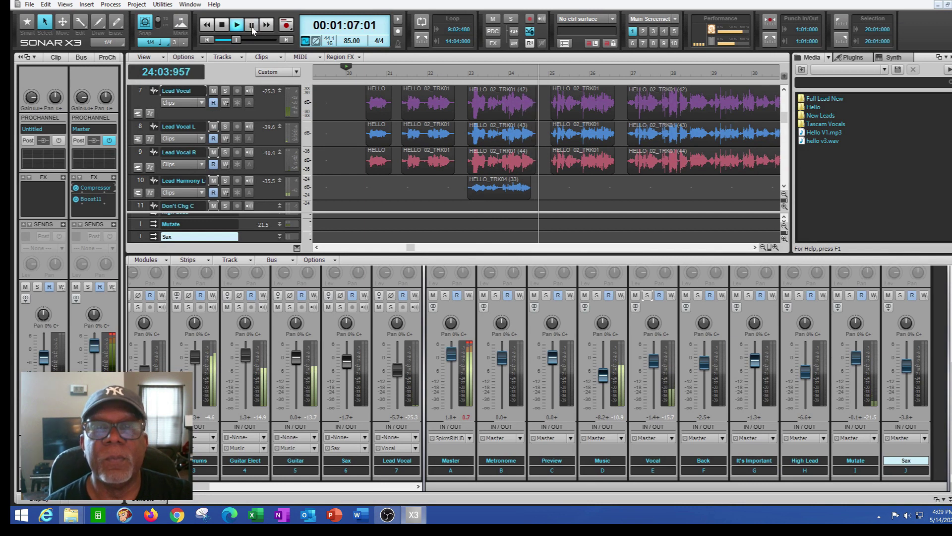
left_click(252, 26)
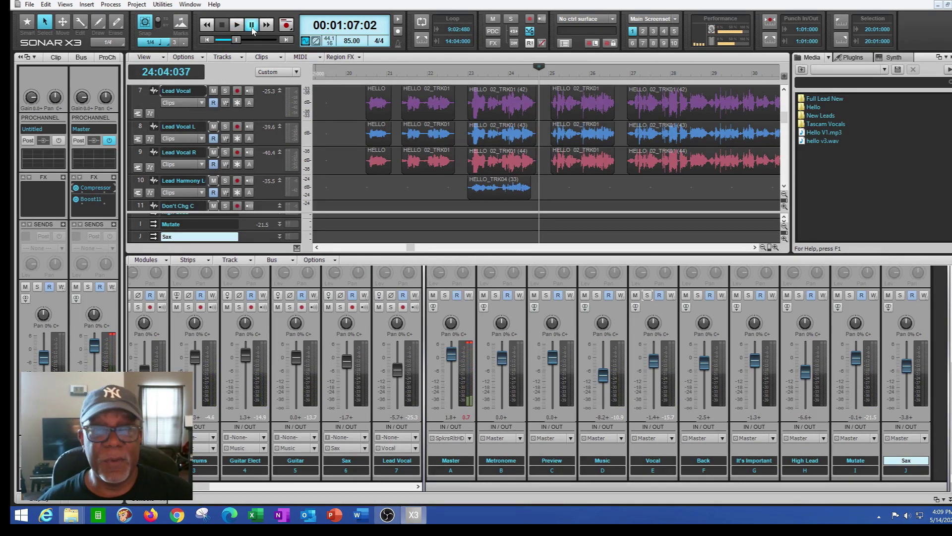